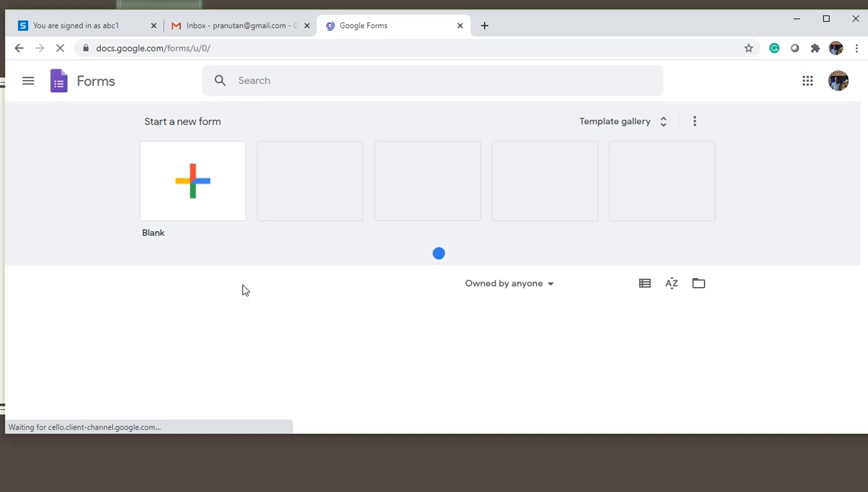
- Create a blank form and name the file "B.Sc Microbiology Sem V"
left_click(190, 197)
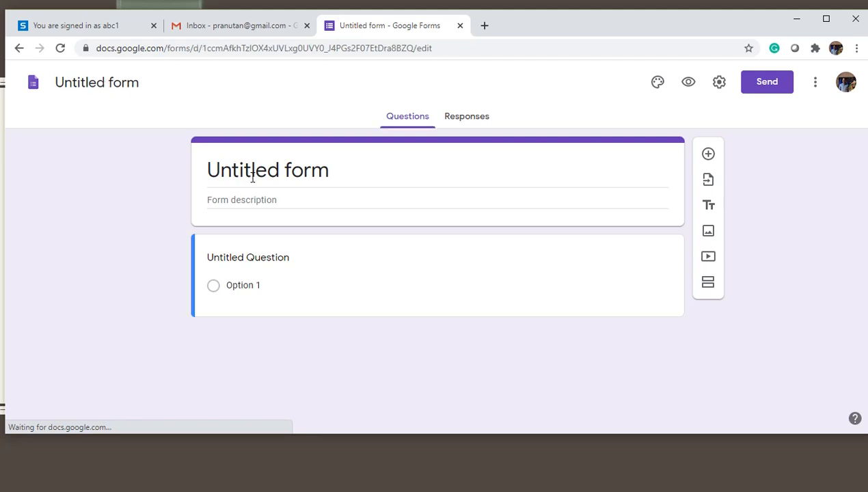
left_click(112, 82)
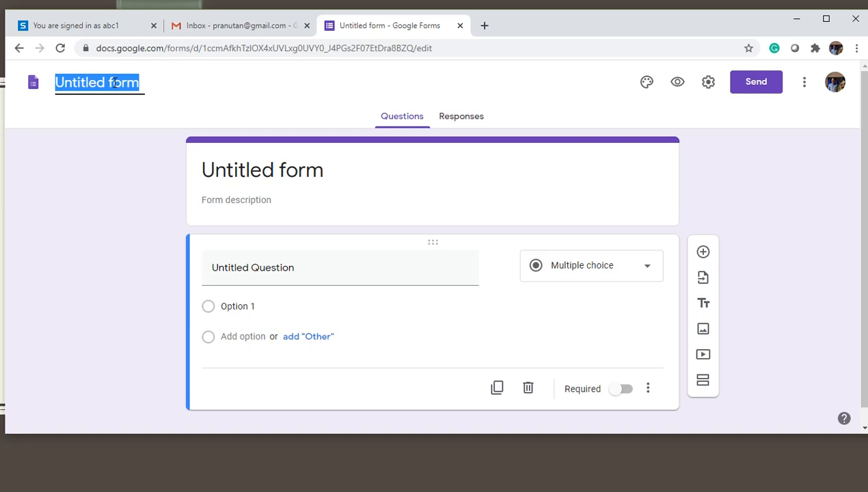
type("B")
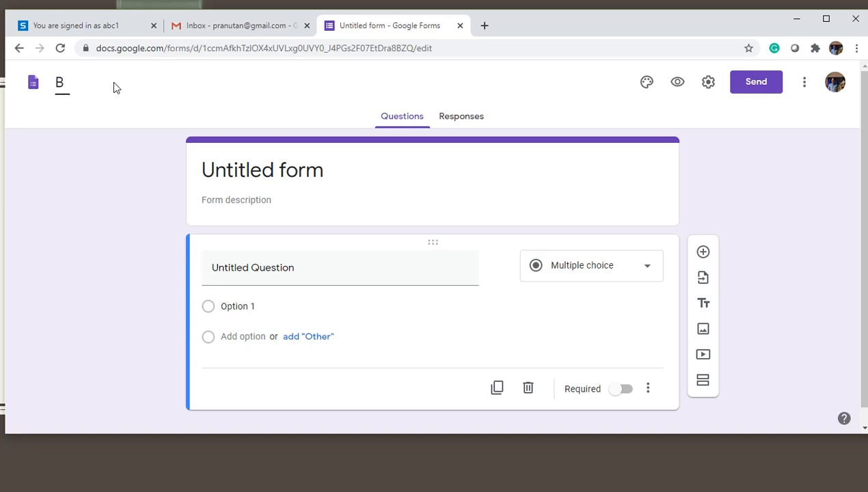
type(".Sc Microbio")
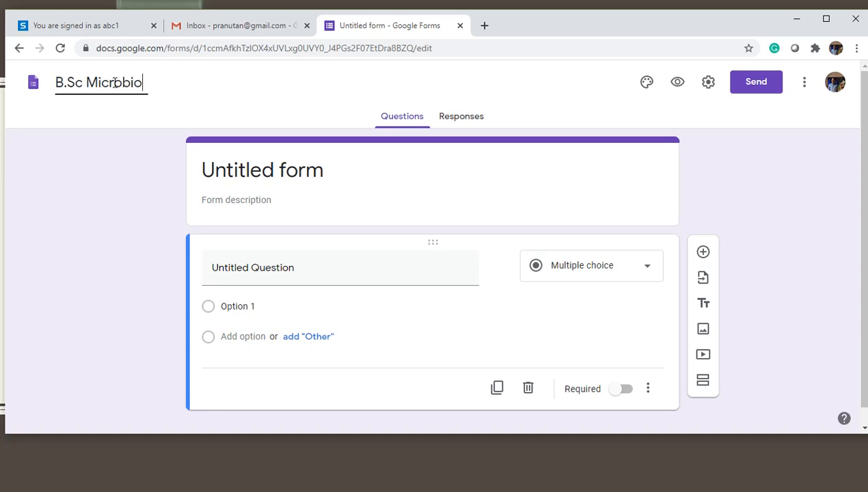
type("logy Sem")
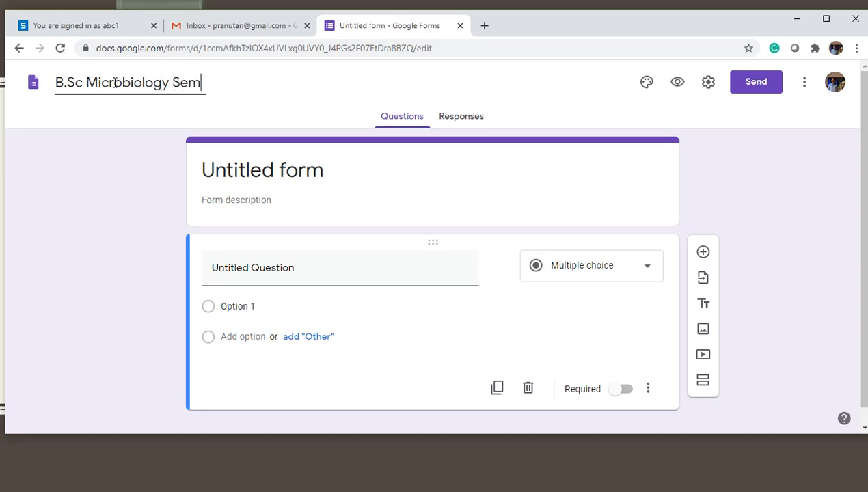
type(" V")
- Set the form's heading to "B.Sc Microbiology Sem V- Biostat & Bioinformatics"
left_click(250, 165)
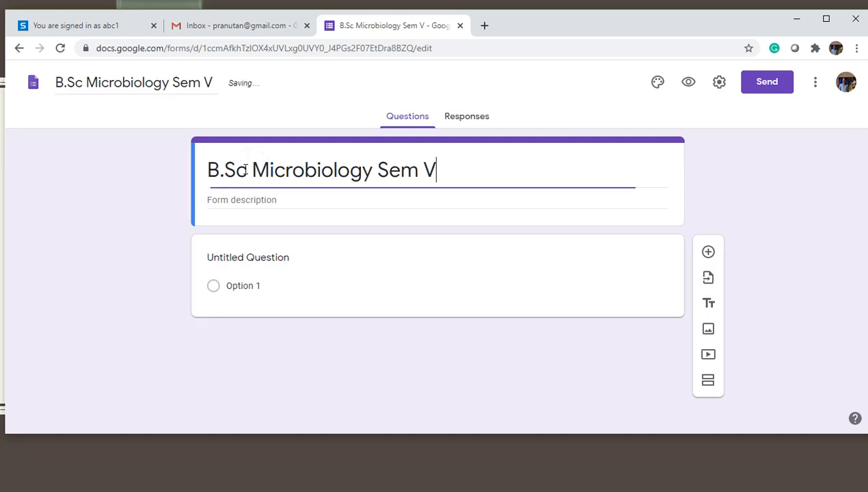
type("- ")
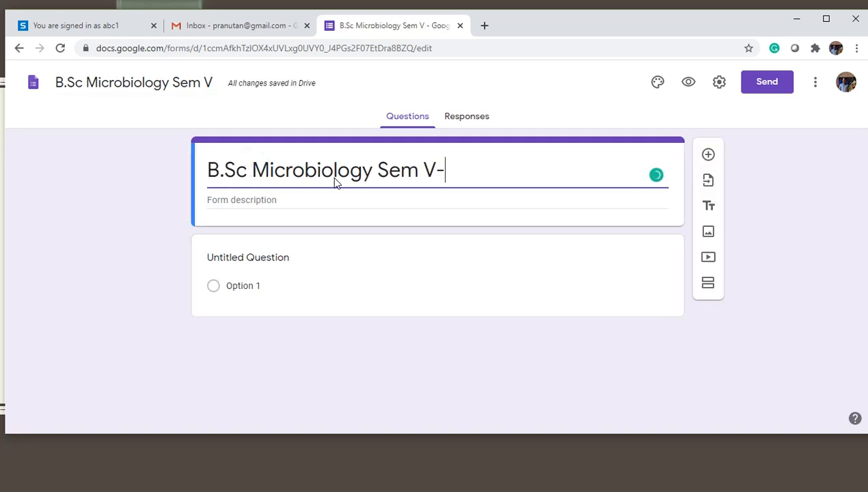
type("Biosta")
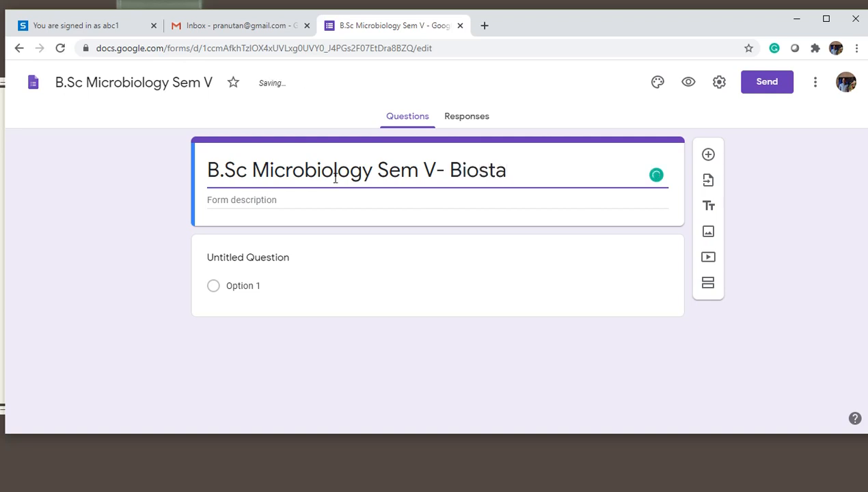
type("t & Bioin")
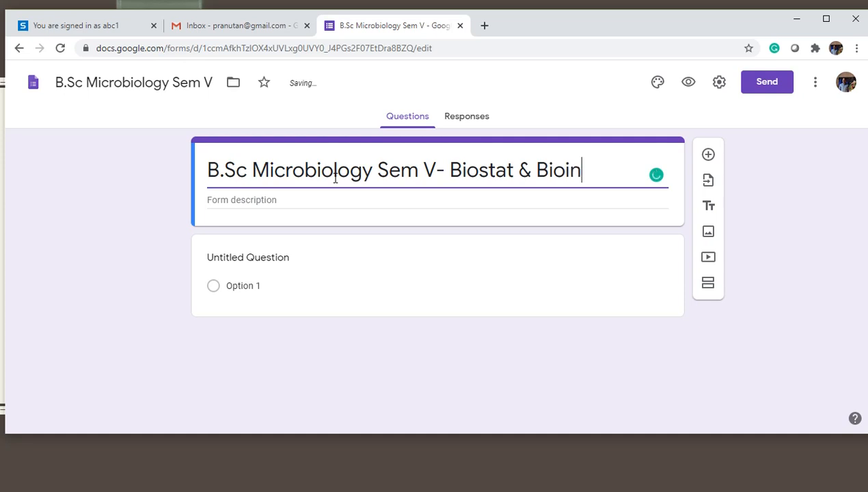
type("formatics")
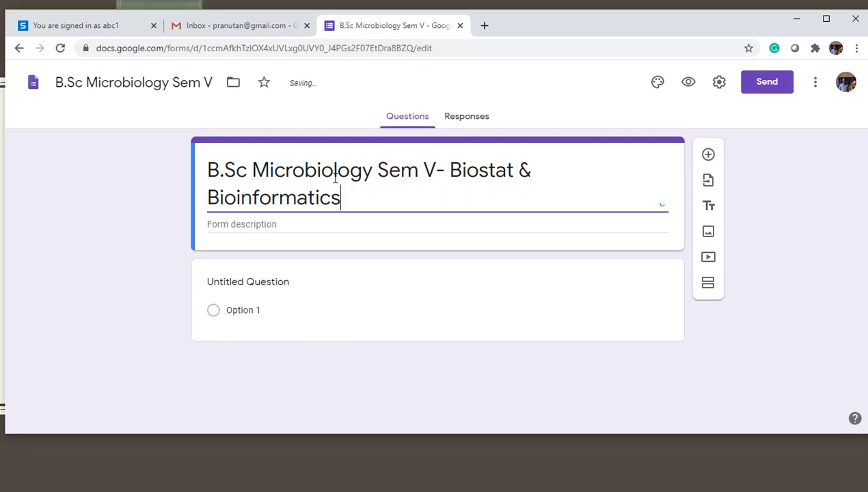
left_click(232, 225)
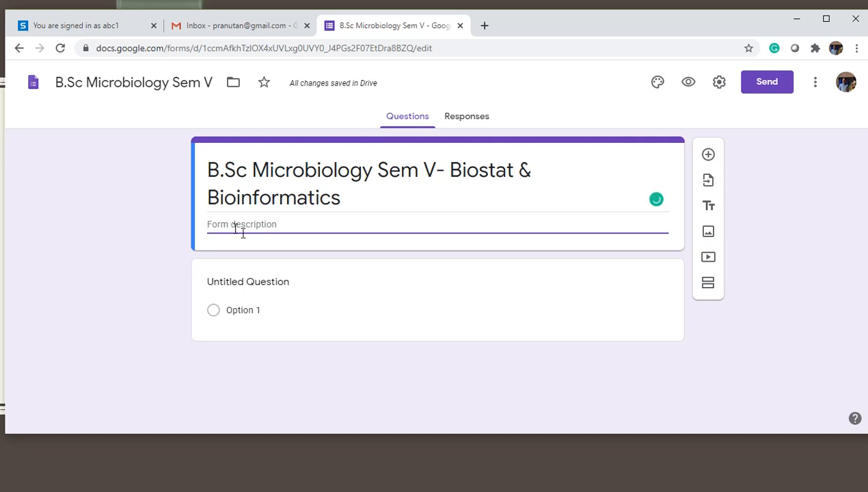
- Title the first question "Enrollment Number" and set its answer type to Dropdown
left_click(256, 283)
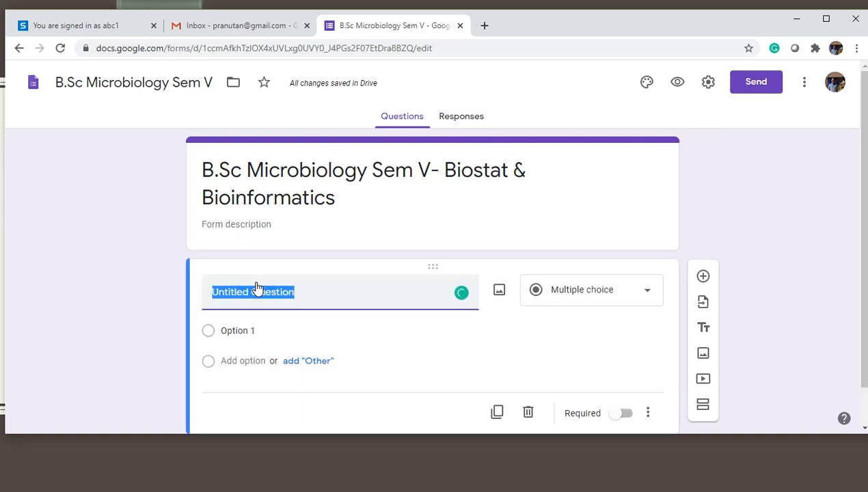
type("Er")
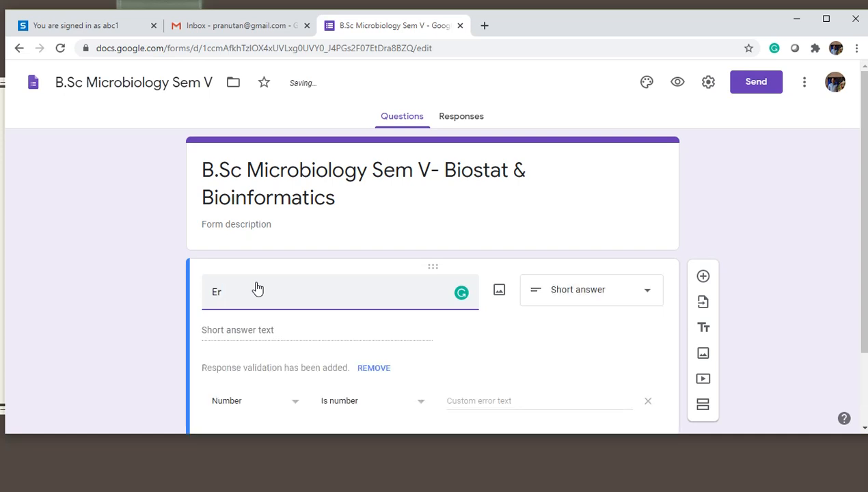
key("BackSpace")
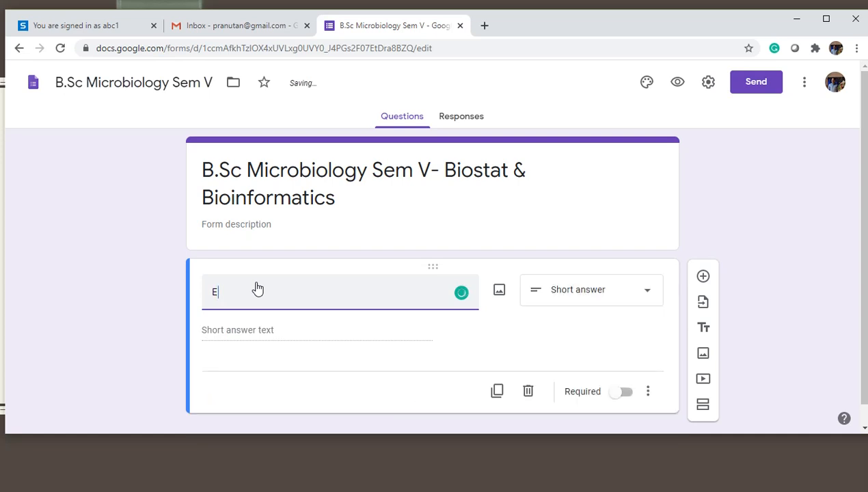
type("nrol")
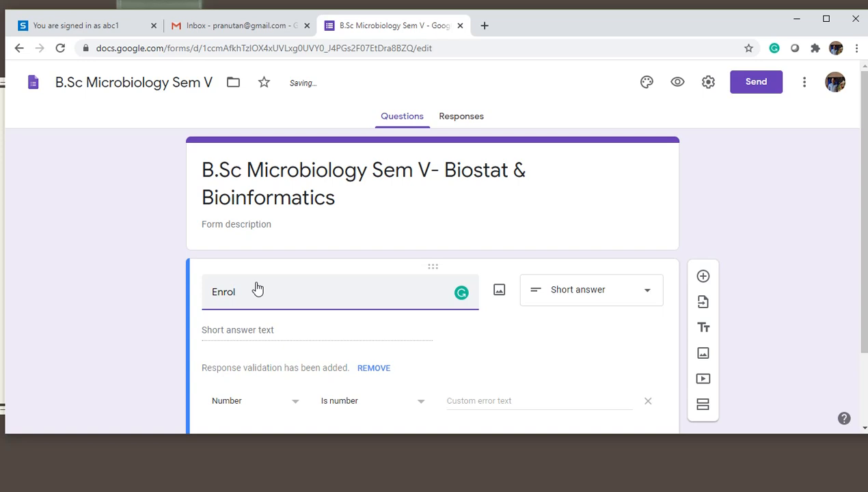
type("lment Number")
left_click(640, 293)
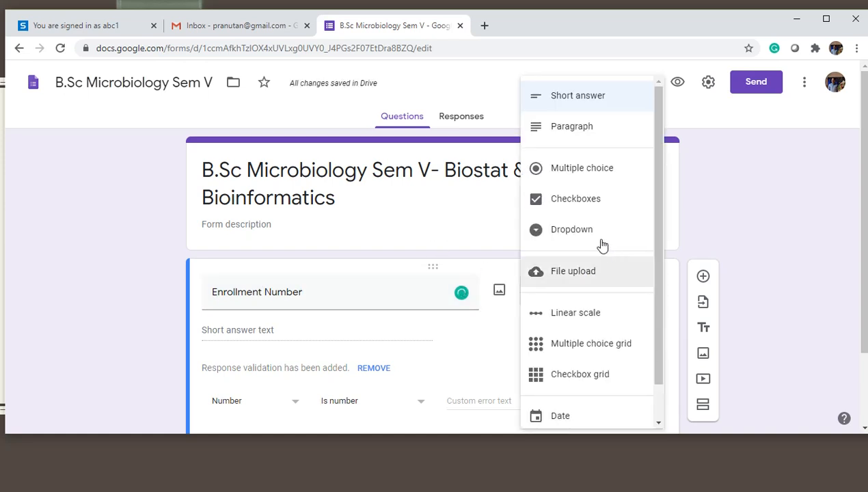
left_click(589, 232)
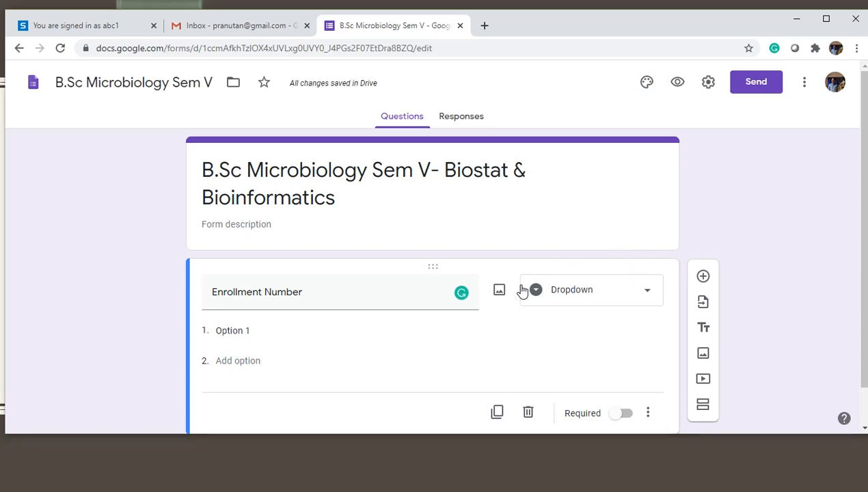
- Switch to the Excel student list and go to cell B1 at the start of the enrollment numbers
key("alt+Tab")
key("alt+Tab")
key("alt+Tab")
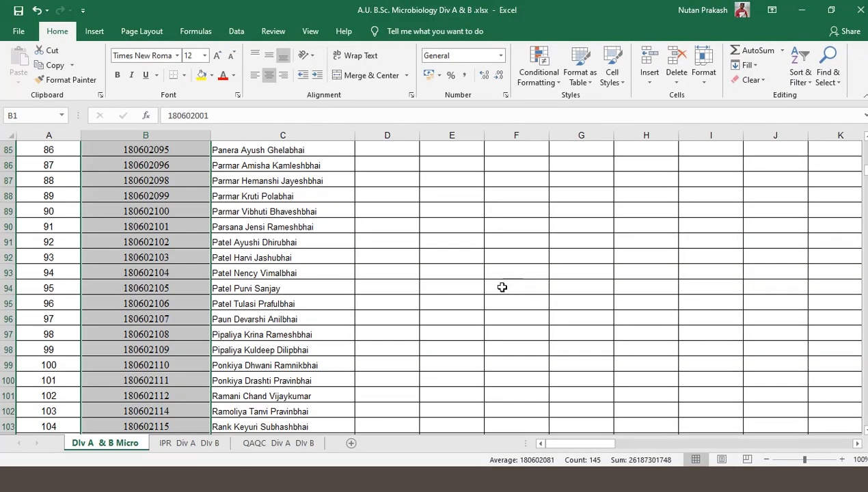
left_click(323, 300)
scroll(152, 179, "up", 5)
scroll(152, 179, "up", 20)
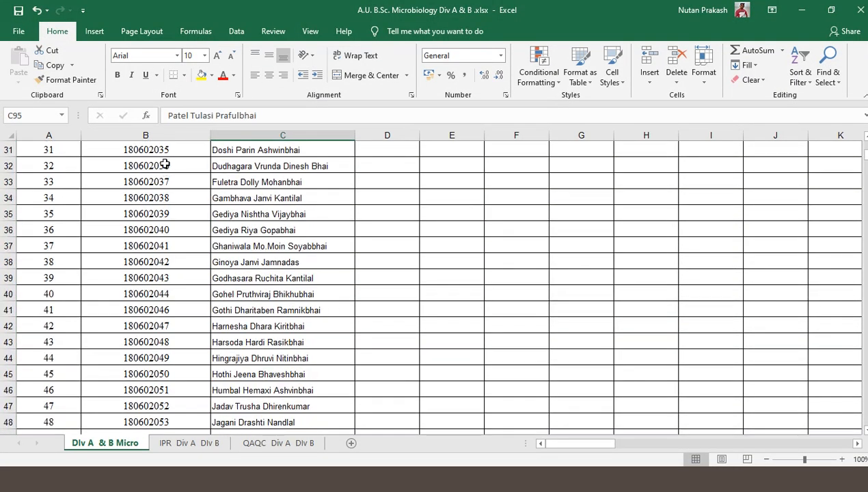
left_click(166, 147)
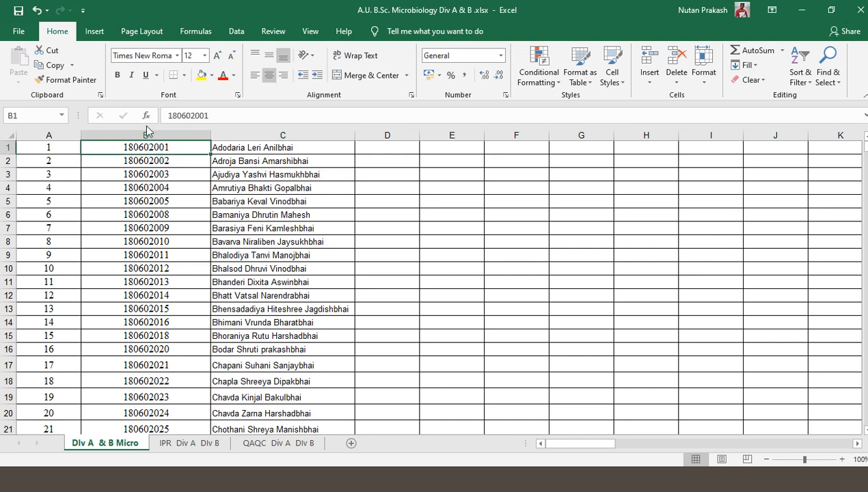
left_click(144, 134)
right_click(145, 134)
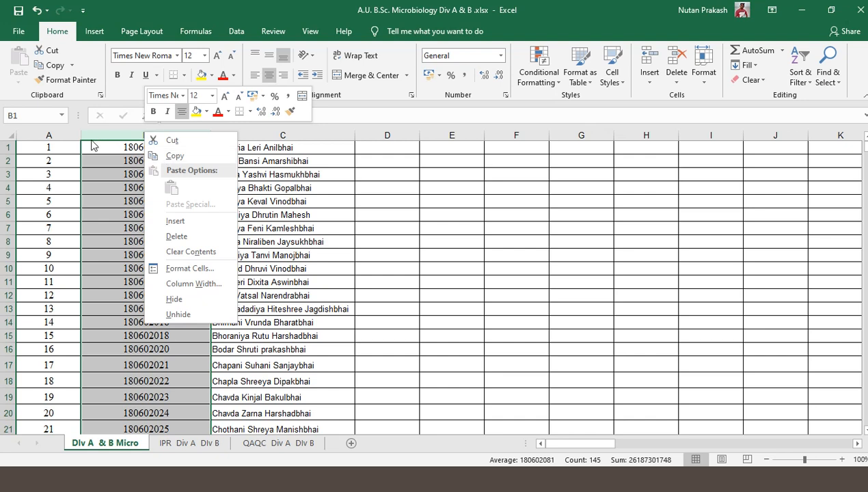
key("Escape")
left_click(162, 164)
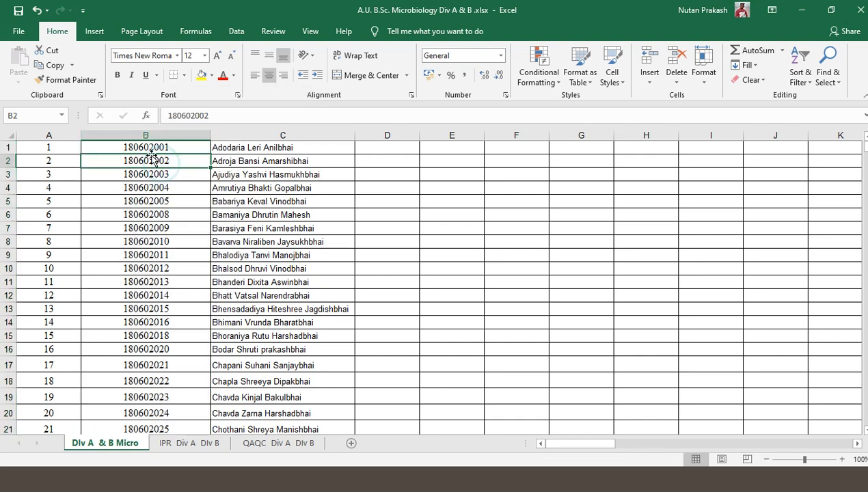
left_click(143, 150)
left_click_drag(142, 149, 155, 415)
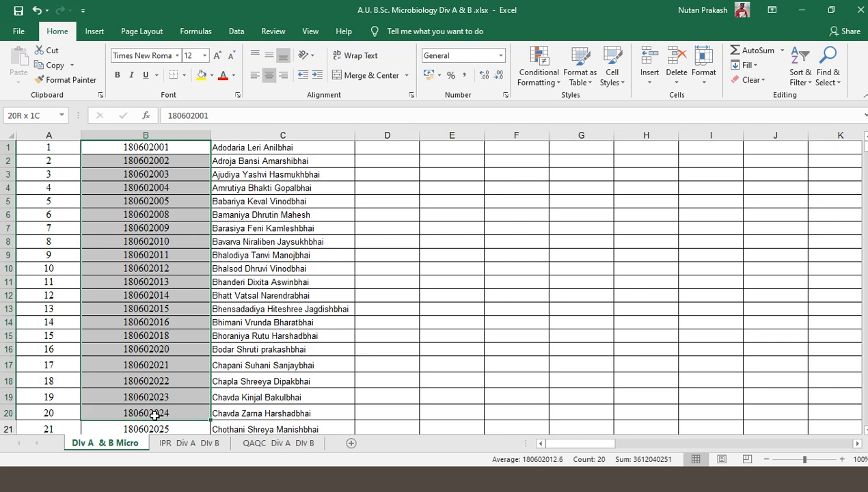
left_click(156, 334)
- Copy all the enrollment numbers in column B, from cell B1 down to B145
left_click(157, 147)
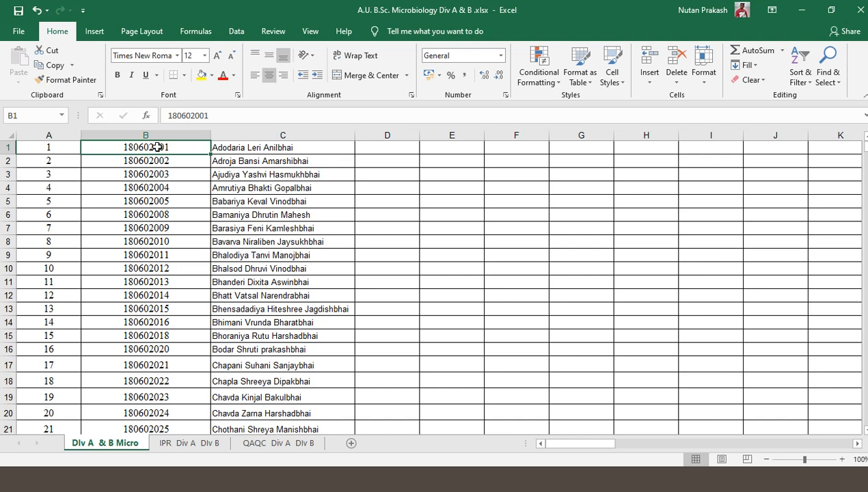
key("ctrl+shift+Down")
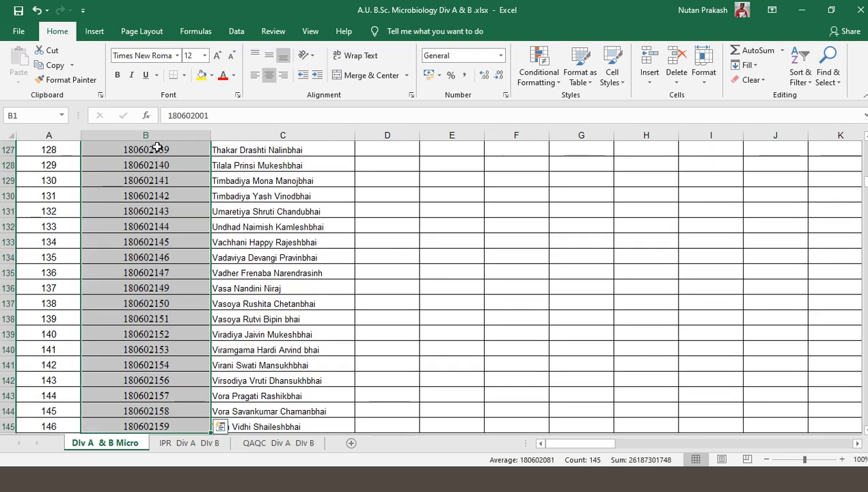
scroll(218, 290, "down", 13)
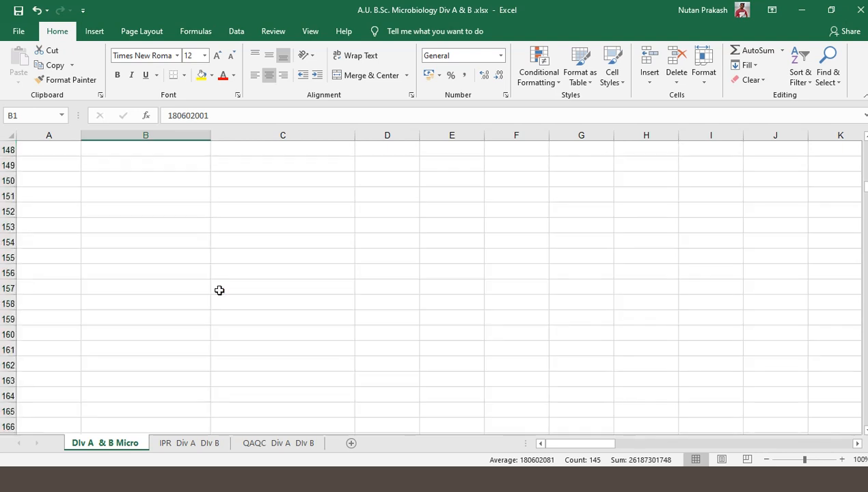
scroll(221, 307, "up", 5)
scroll(171, 240, "up", 4)
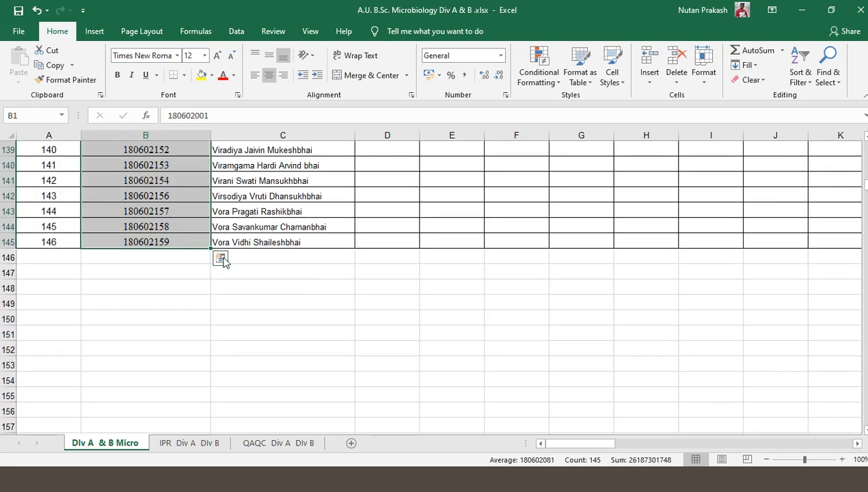
scroll(313, 252, "up", 13)
scroll(334, 236, "up", 20)
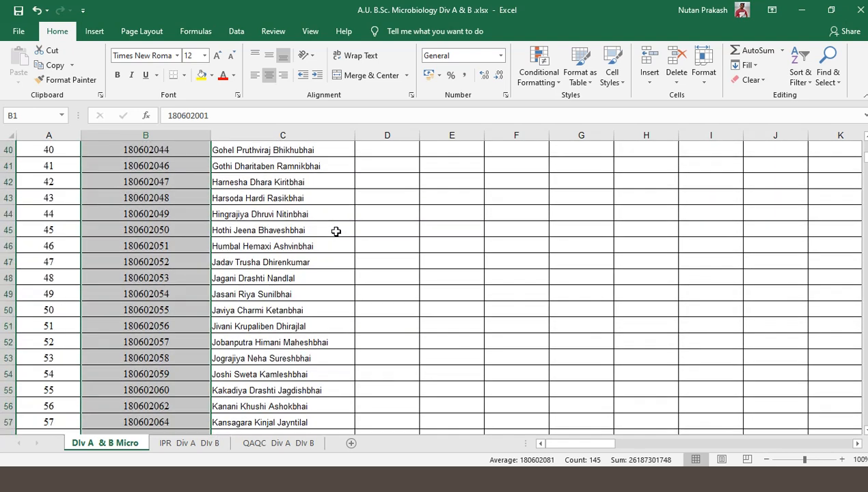
scroll(335, 231, "up", 4)
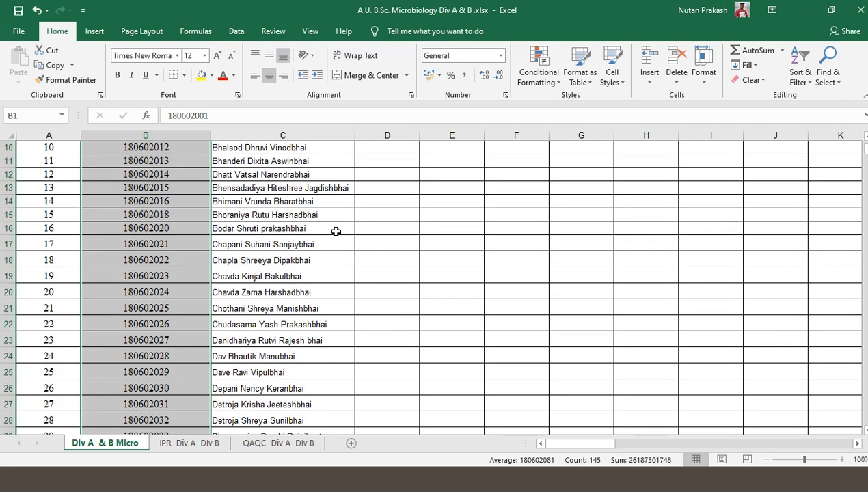
scroll(336, 232, "up", 3)
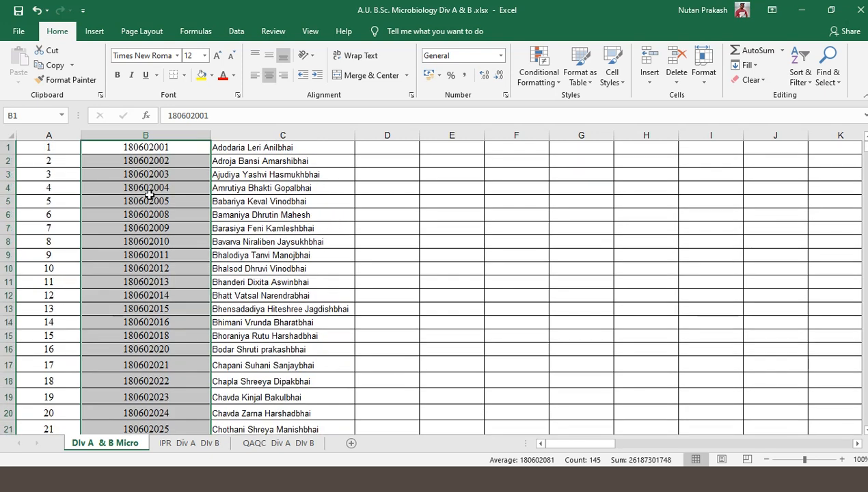
right_click(151, 194)
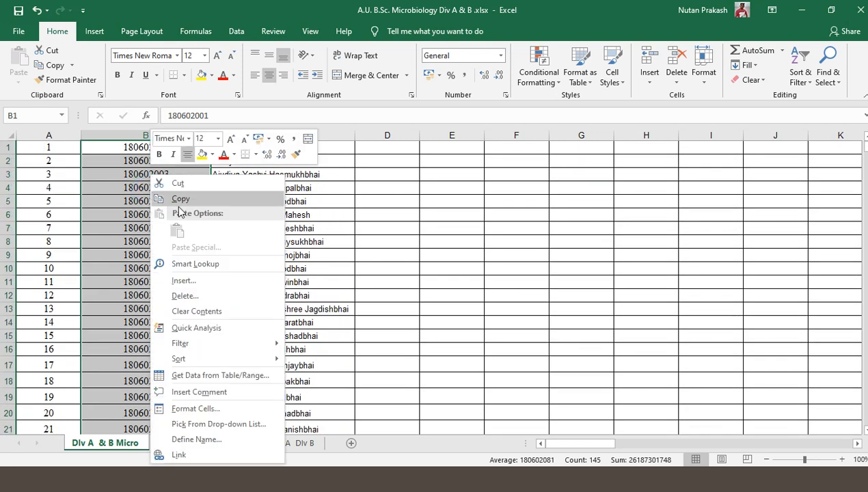
left_click(177, 200)
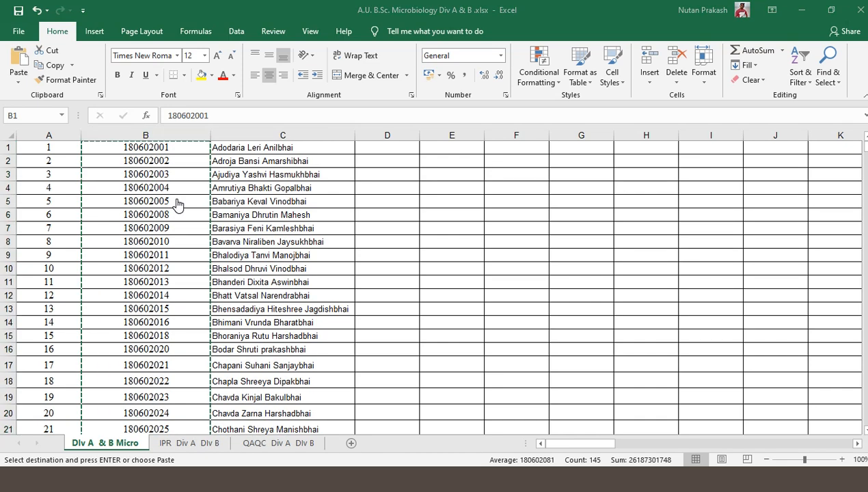
- Switch back to Google Forms and paste the copied enrollment numbers as the dropdown options, starting at Option 1
key("alt+Tab")
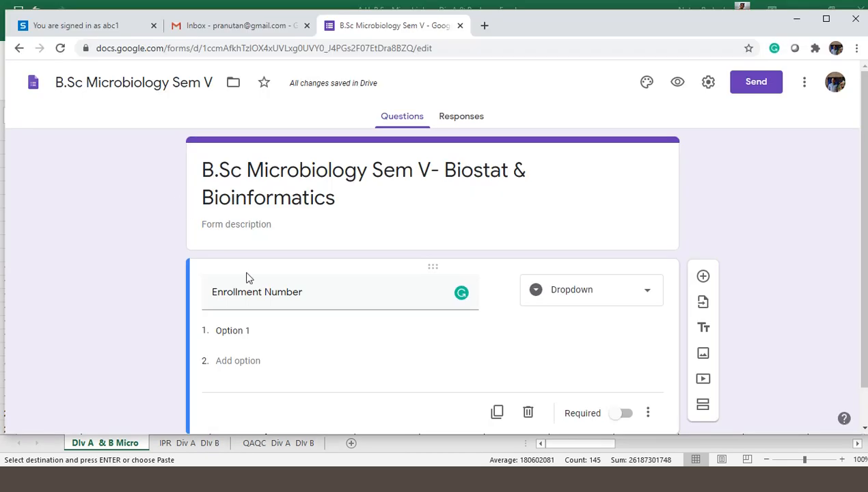
left_click(247, 360)
left_click(237, 332)
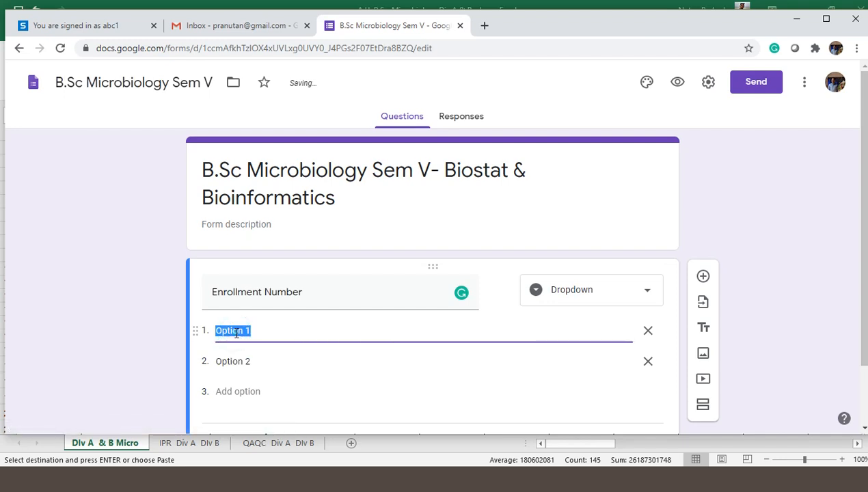
key("ctrl+v")
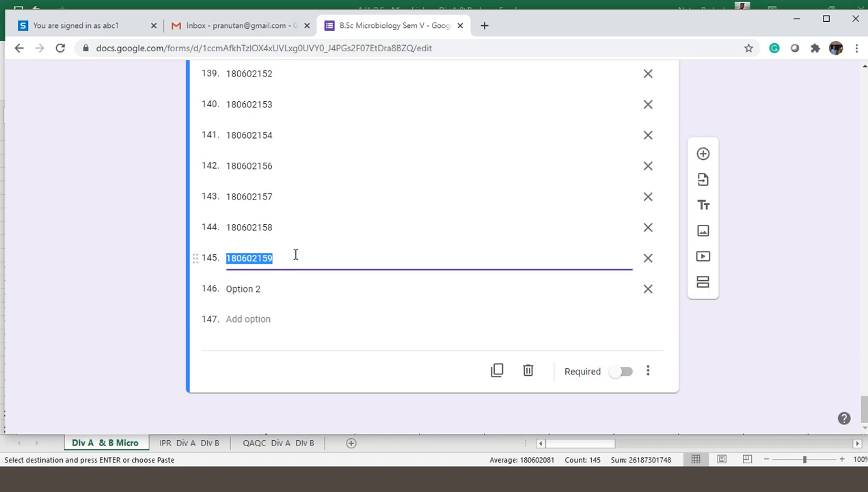
- Remove the leftover Option 2 from the end of the enrollment number dropdown and make the question required
left_click(256, 289)
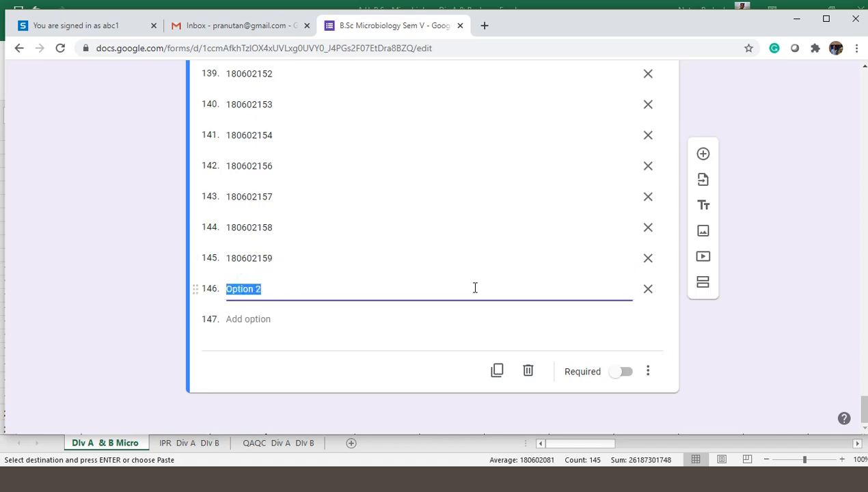
left_click(647, 290)
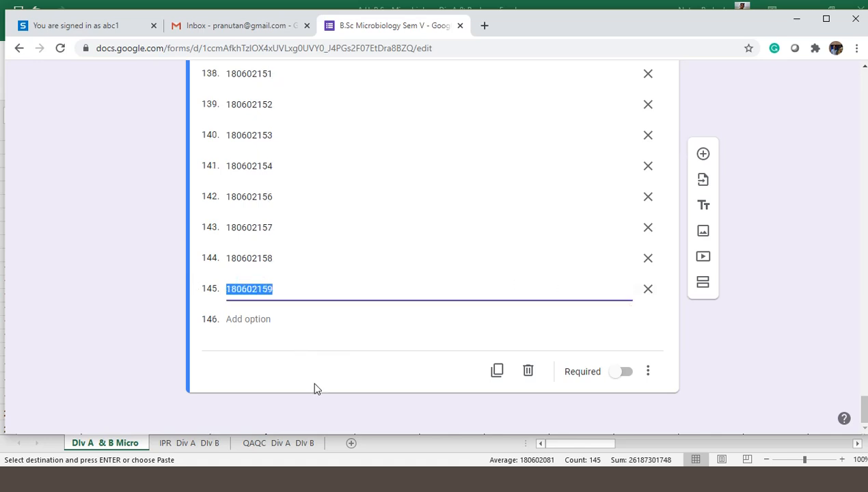
left_click(751, 374)
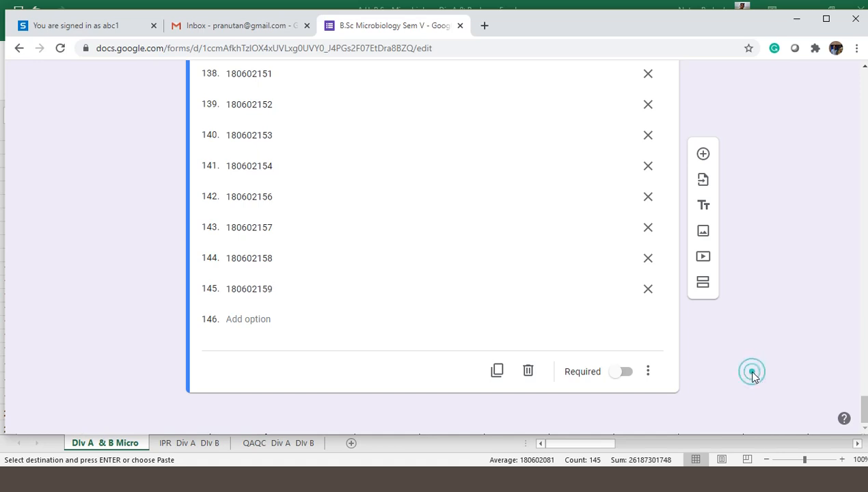
scroll(627, 351, "up", 3)
scroll(628, 351, "down", 3)
left_click(618, 380)
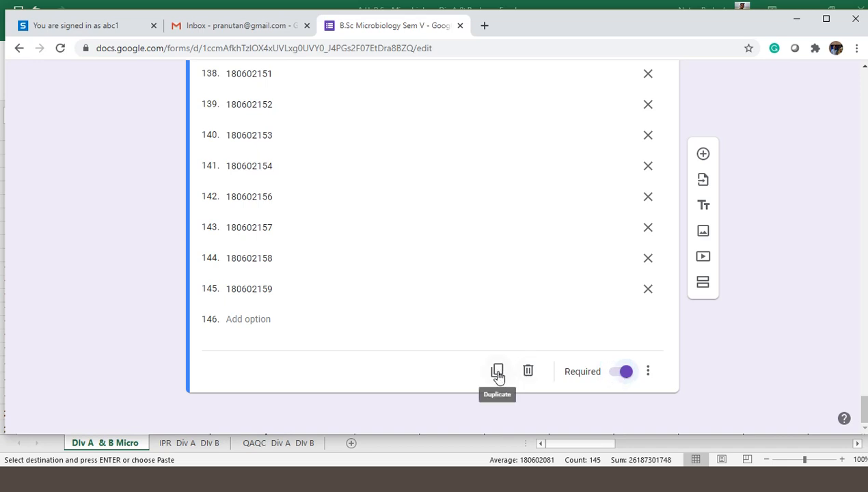
- Duplicate the enrollment number question and delete the duplicate again
left_click(496, 372)
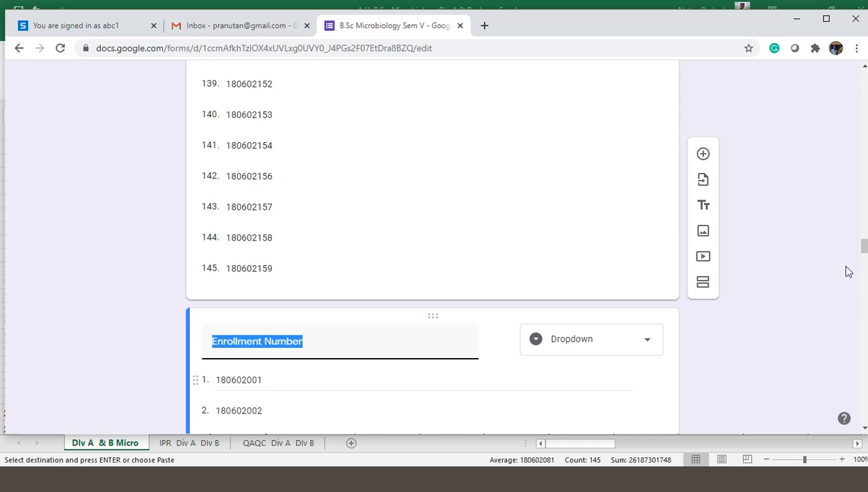
scroll(846, 269, "down", 7)
scroll(591, 333, "down", 20)
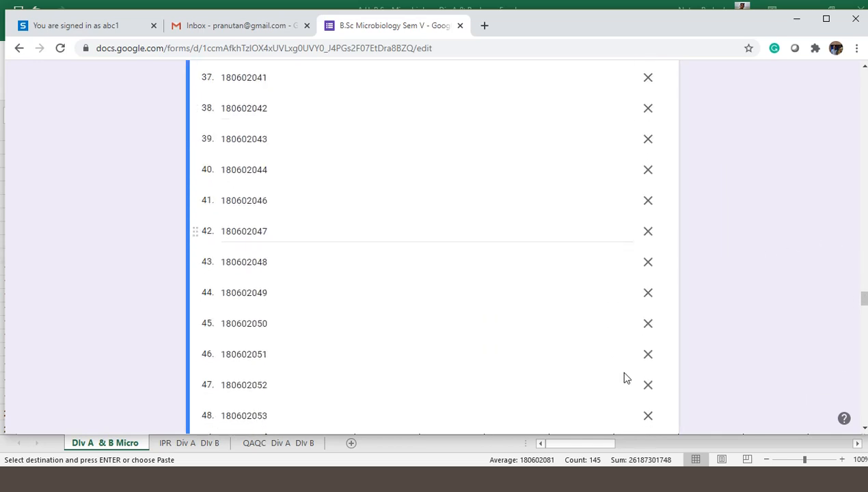
scroll(625, 382, "down", 16)
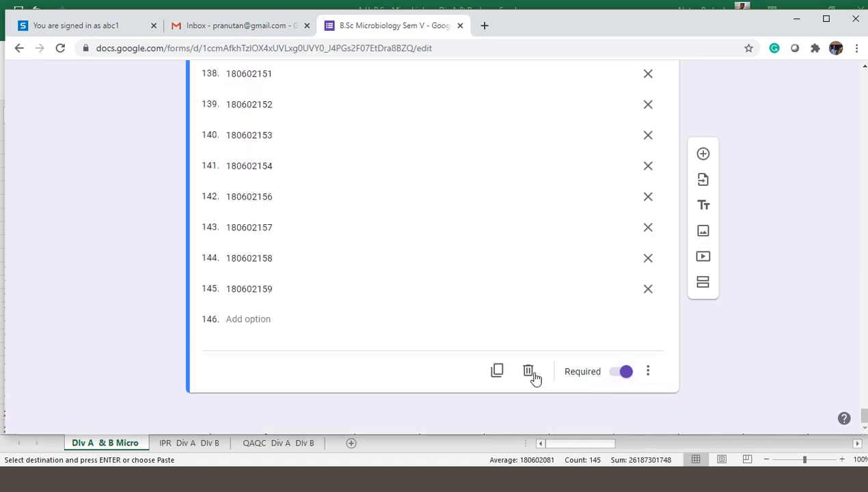
left_click(528, 371)
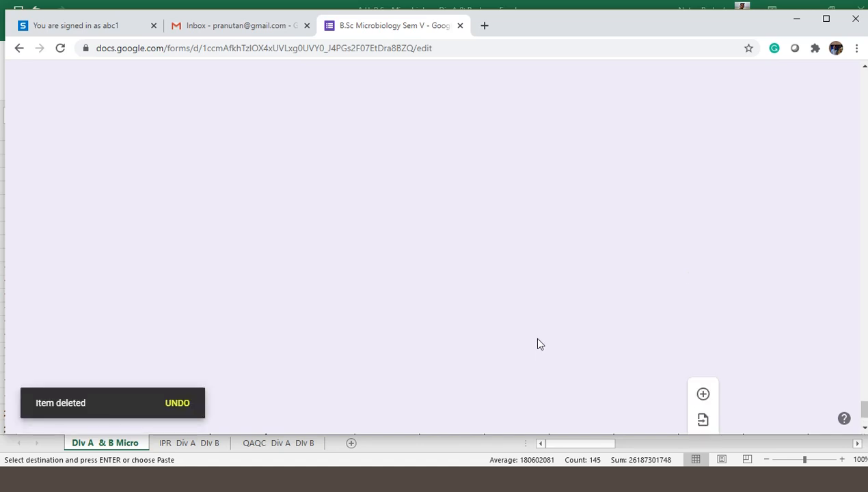
- Add a second question below the enrollment numbers, titled "Select your Name", with the Dropdown answer type
scroll(627, 269, "up", 5)
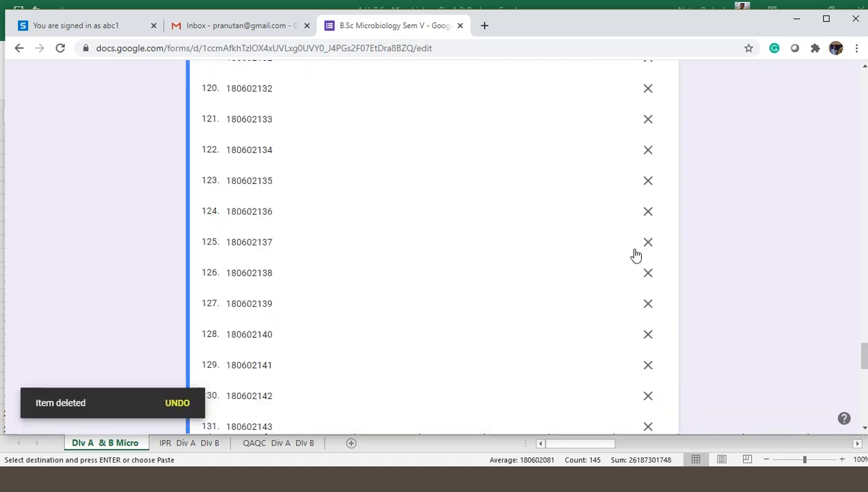
scroll(456, 284, "down", 3)
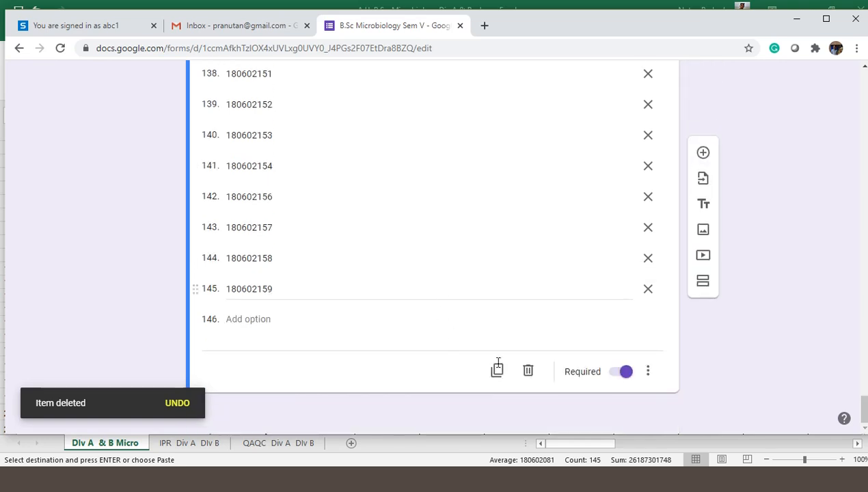
left_click(494, 328)
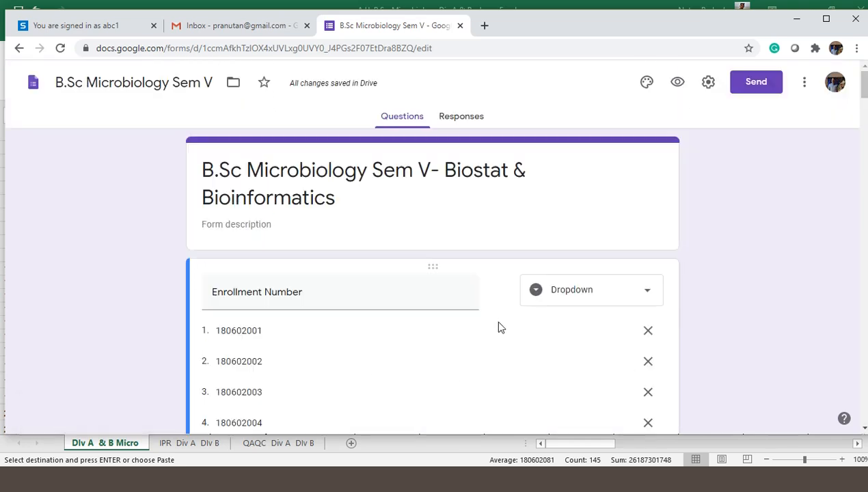
scroll(506, 341, "down", 20)
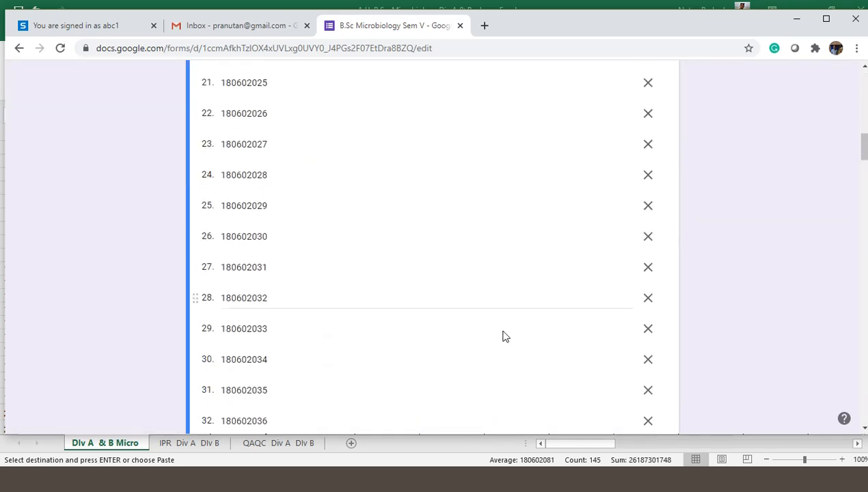
scroll(501, 326, "down", 20)
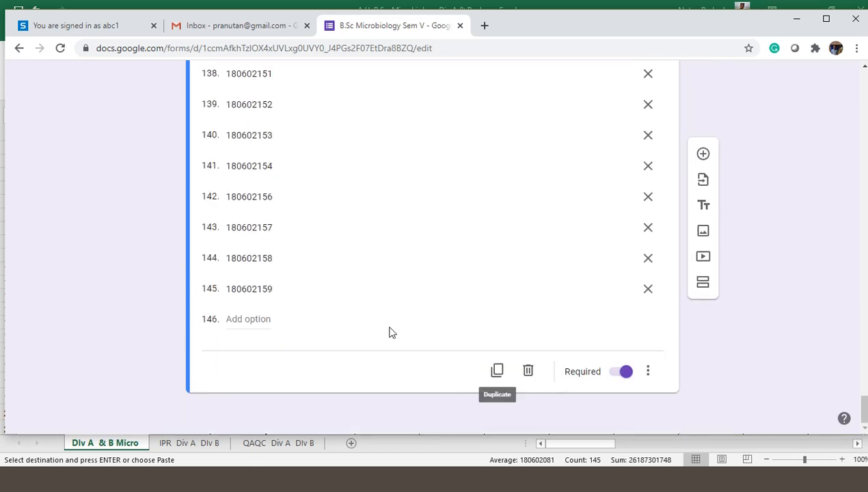
left_click(703, 156)
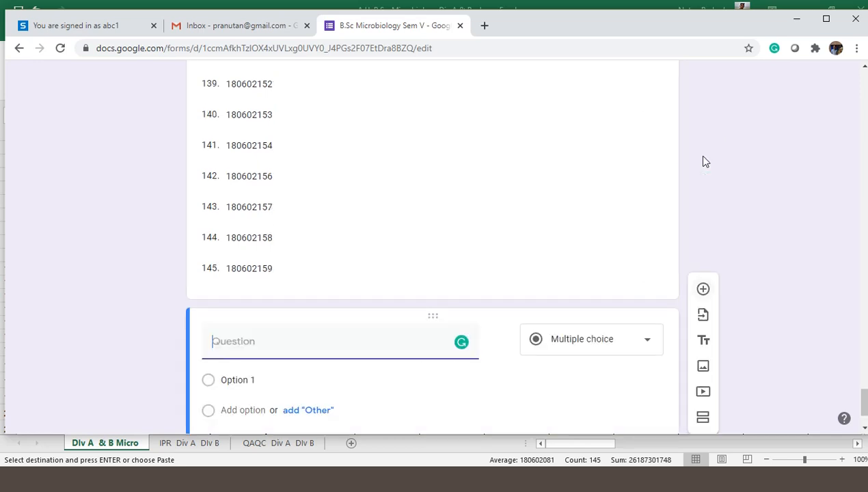
type("Select")
type("y")
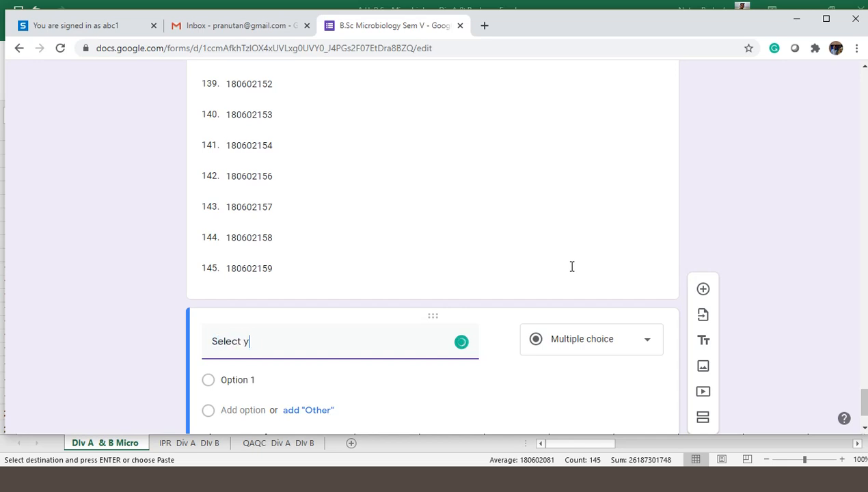
type("our Name")
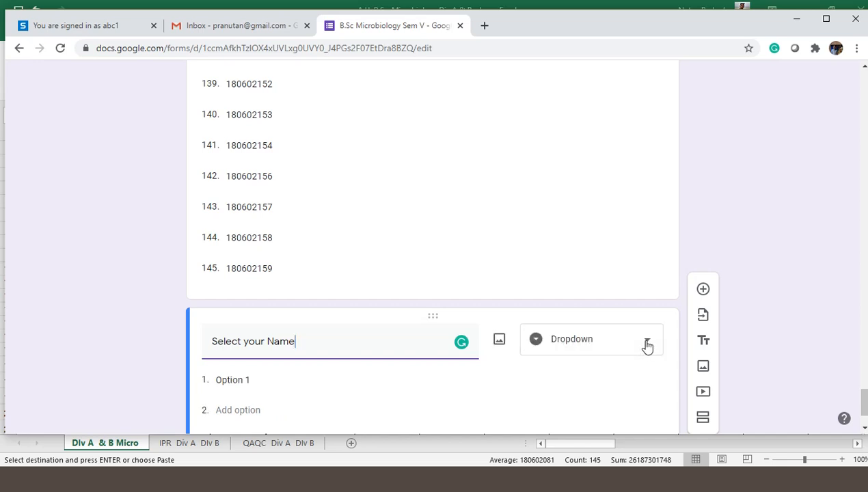
- Select Option 1 of the name question and copy all student names in column C of the Excel list, starting at cell C1
left_click(259, 380)
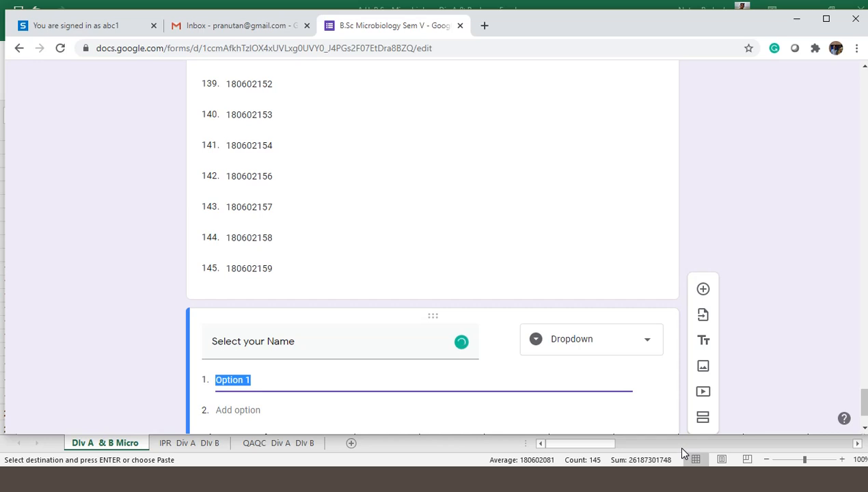
key("alt+Tab")
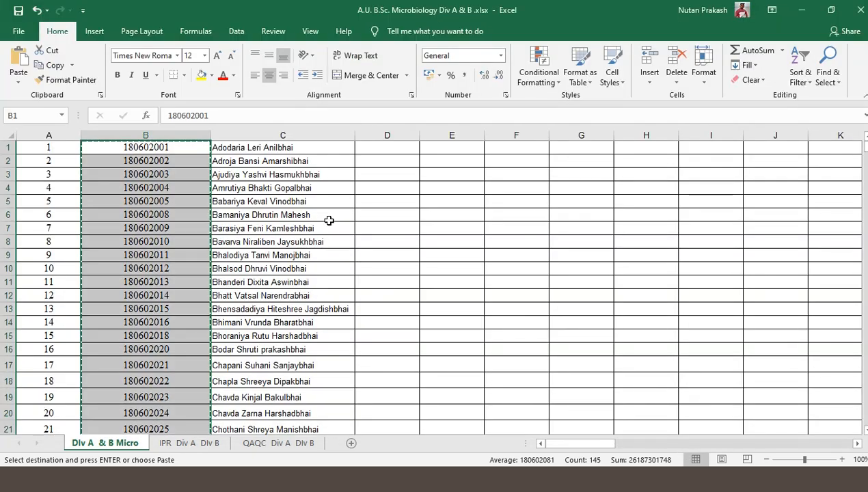
left_click(273, 148)
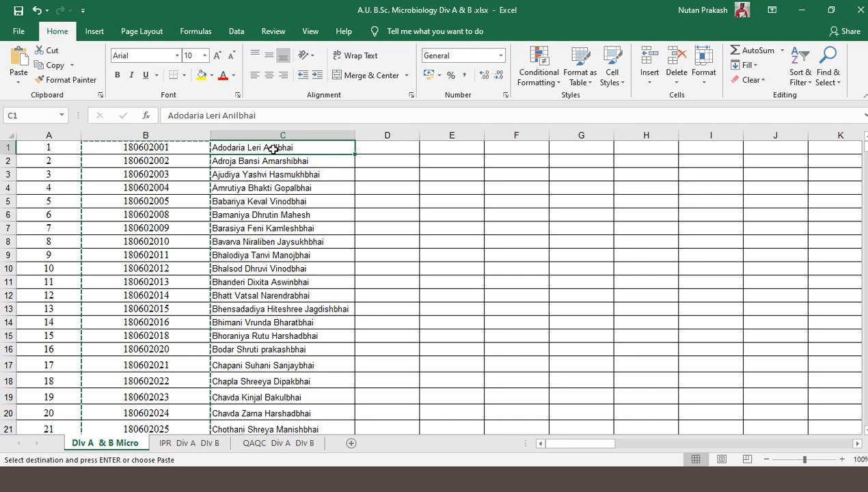
key("ctrl+shift+Down")
key("ctrl+c")
- Switch back to Google Forms, paste the student names as dropdown options starting at Option 1, and make the name question required
key("alt+Tab")
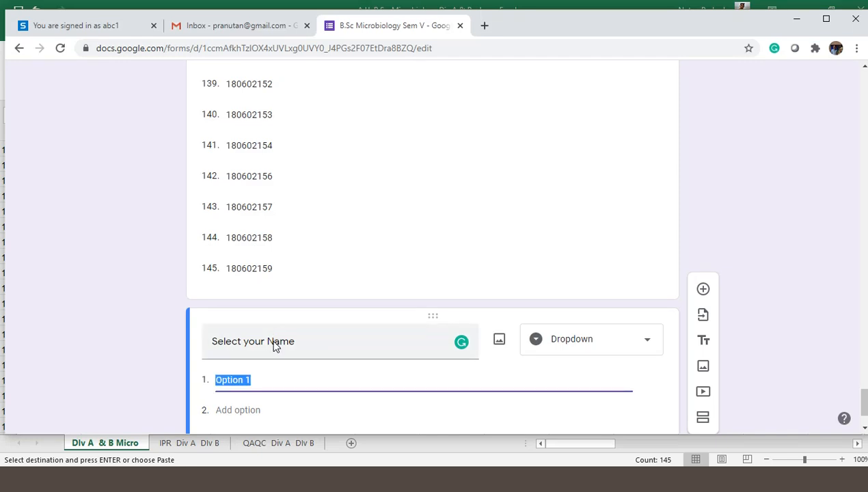
key("ctrl+v")
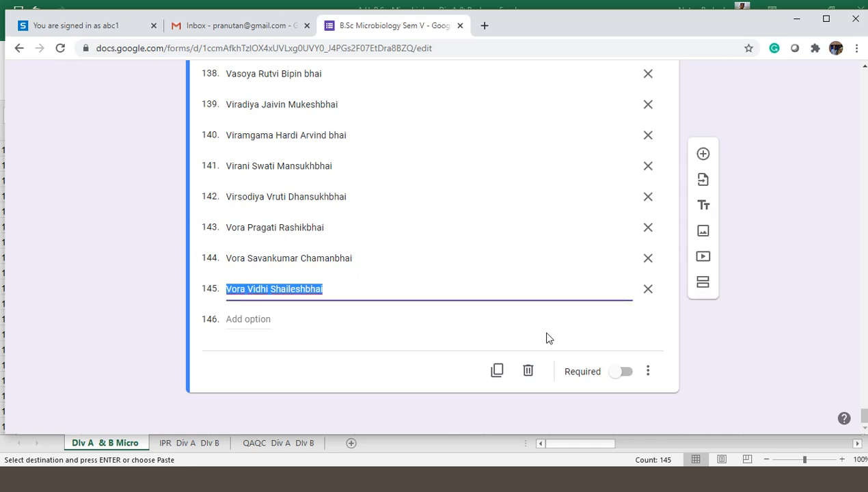
left_click(619, 375)
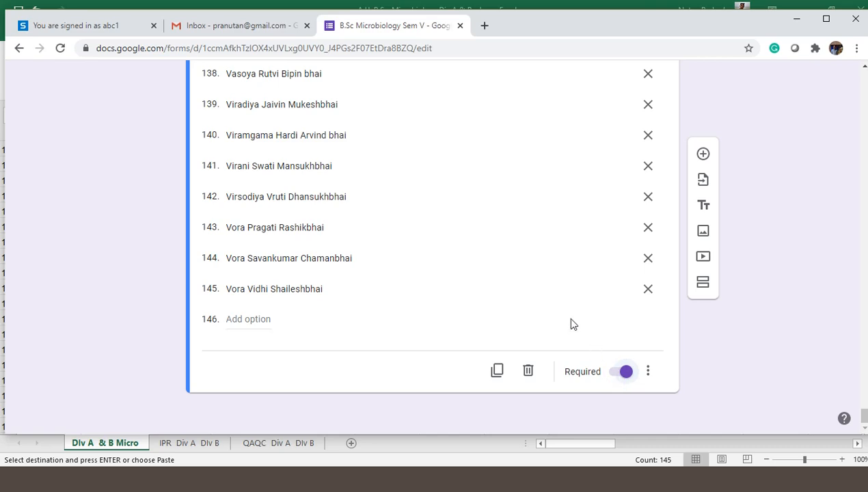
- Retitle the first question "Select your Enrollment Number"
scroll(560, 308, "up", 20)
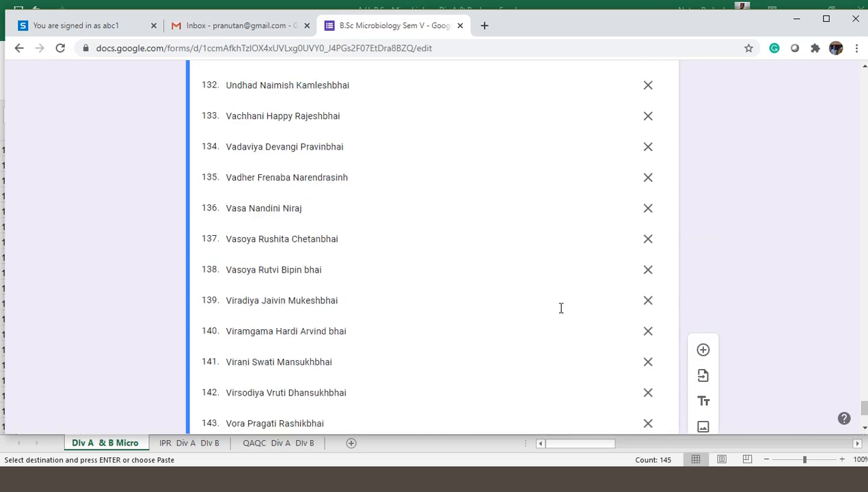
scroll(548, 290, "up", 20)
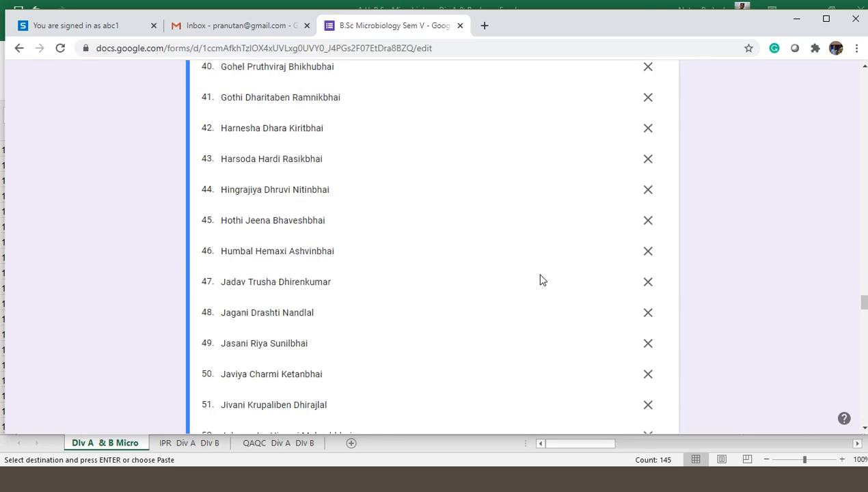
scroll(537, 265, "up", 20)
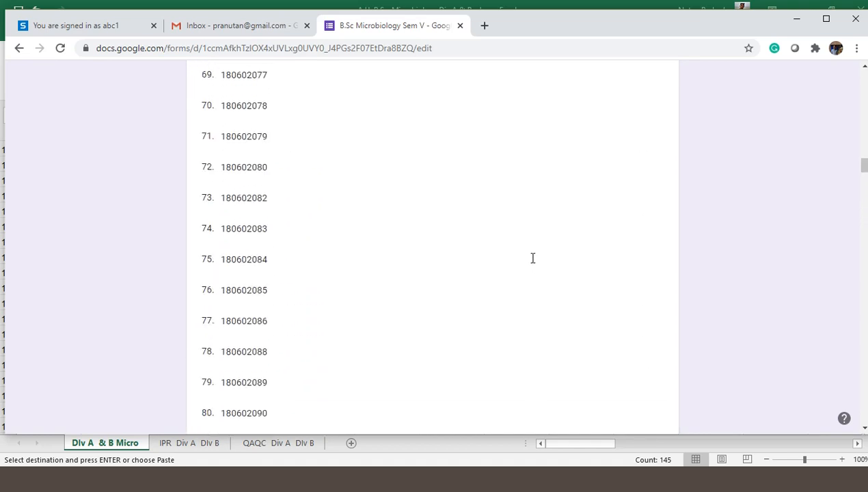
scroll(529, 257, "up", 10)
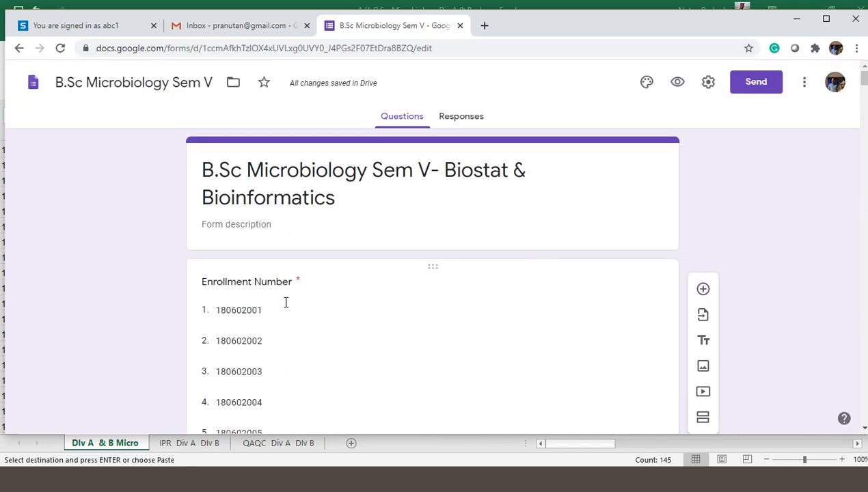
left_click(203, 282)
left_click(200, 282)
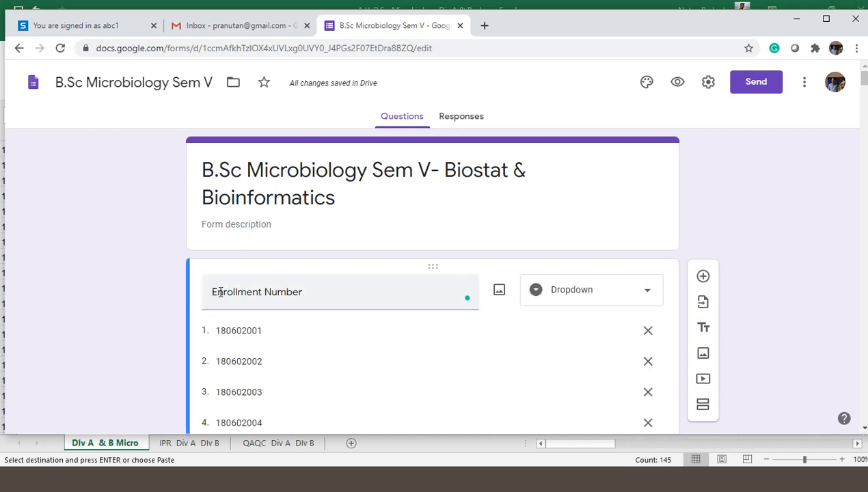
left_click(213, 292)
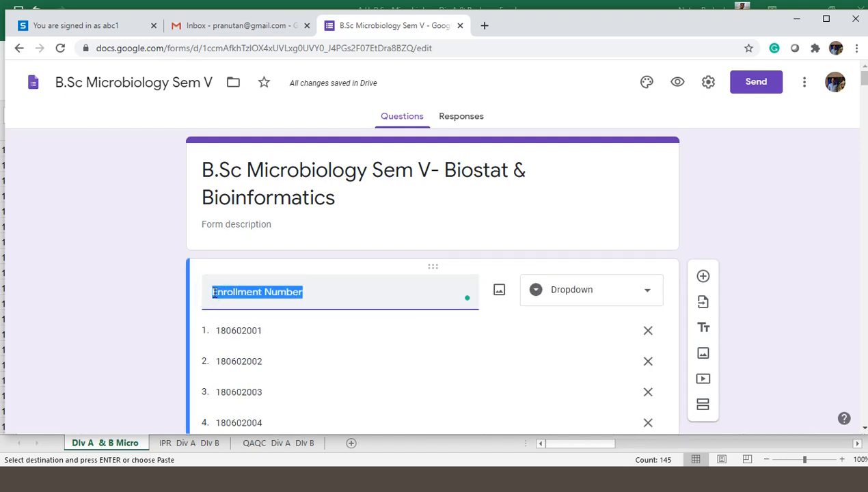
left_click(214, 293)
type("Selec")
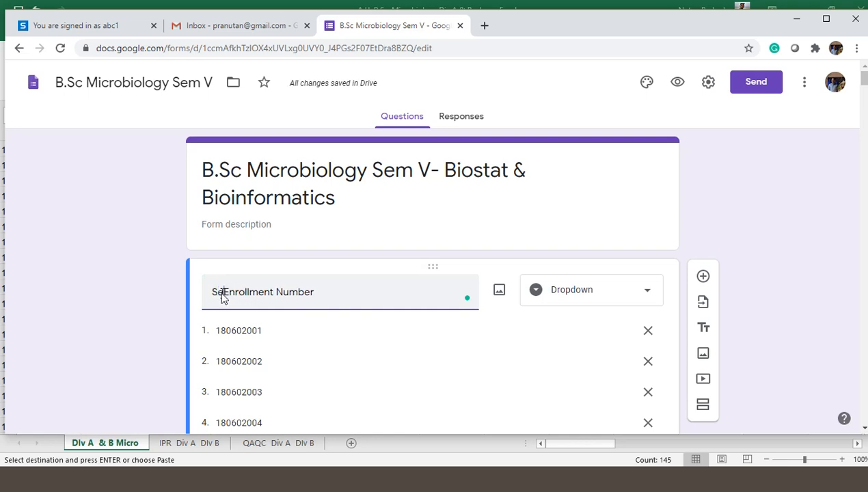
type("t your")
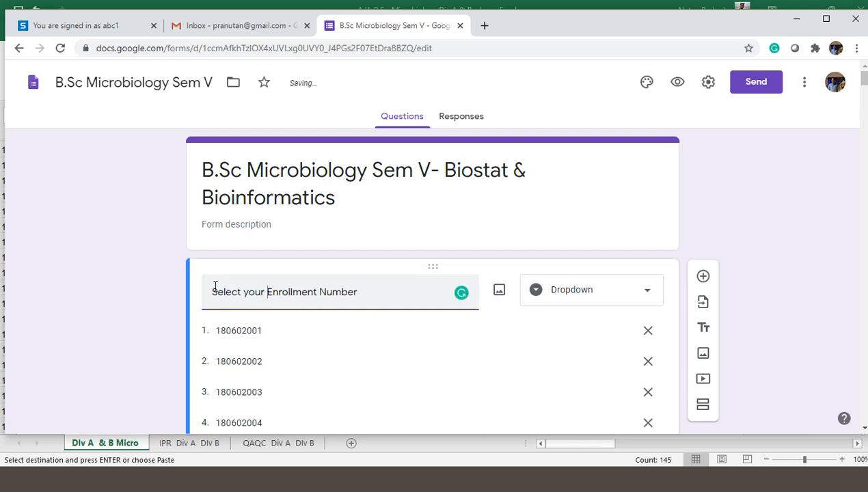
left_click(778, 268)
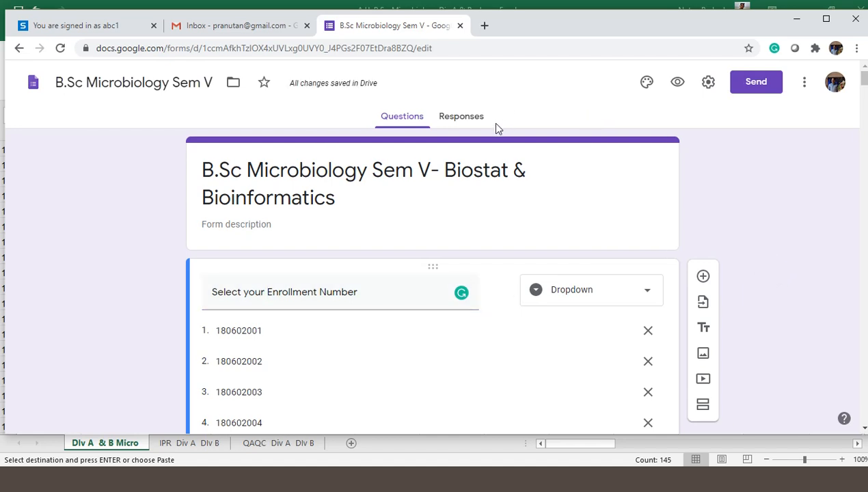
- Preview the form and look through the choices in the enrollment number dropdown without selecting one
left_click(676, 83)
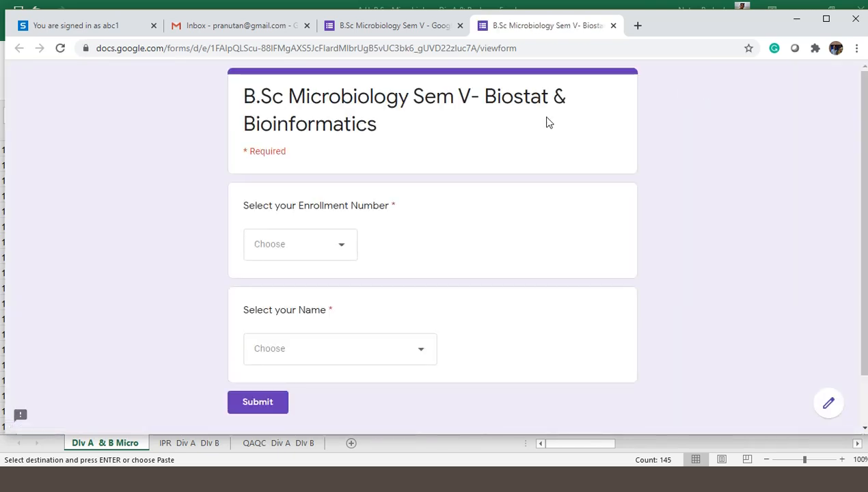
left_click(346, 246)
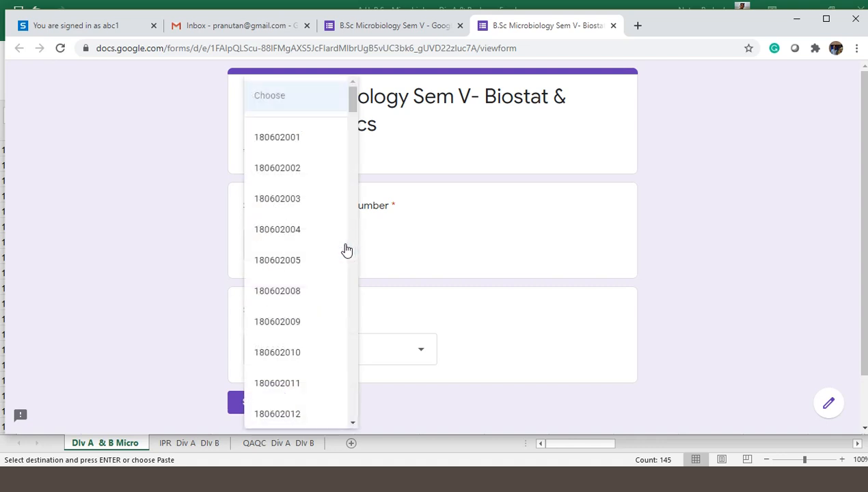
scroll(321, 260, "down", 10)
scroll(330, 244, "up", 5)
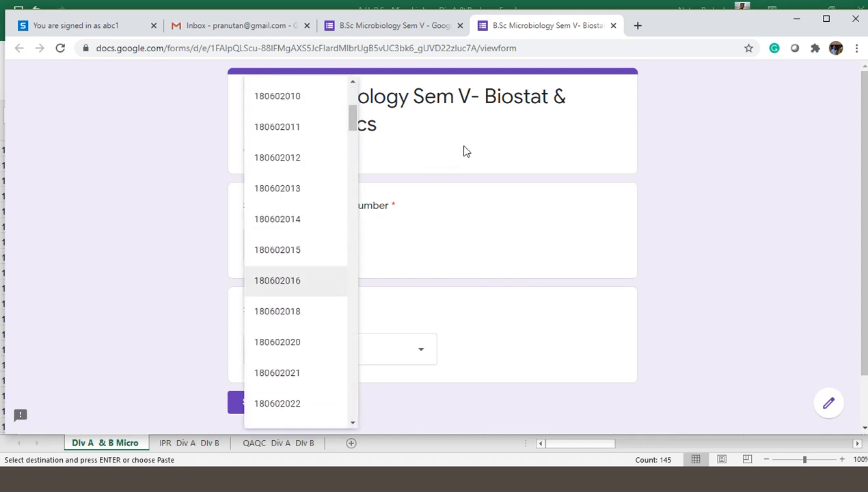
left_click(463, 146)
scroll(372, 297, "down", 1)
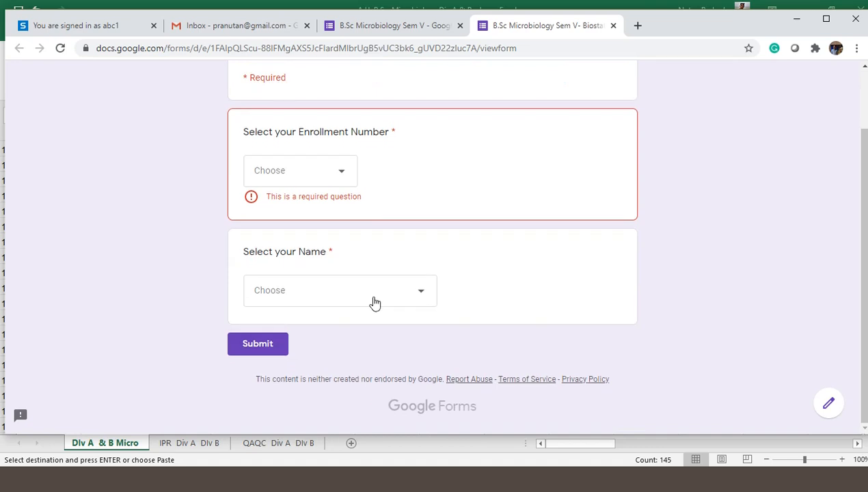
- Look through the student names in the preview's name dropdown without selecting one, and close the preview
left_click(392, 290)
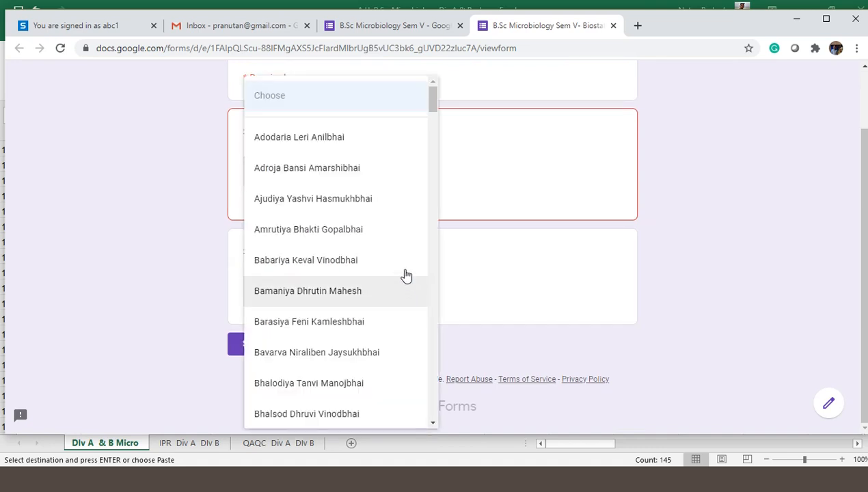
scroll(408, 280, "down", 4)
left_click(706, 267)
scroll(703, 265, "up", 1)
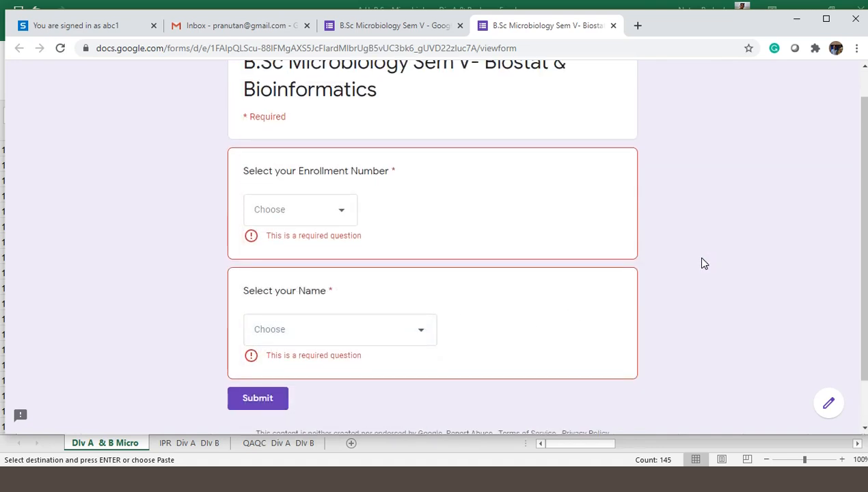
left_click(613, 25)
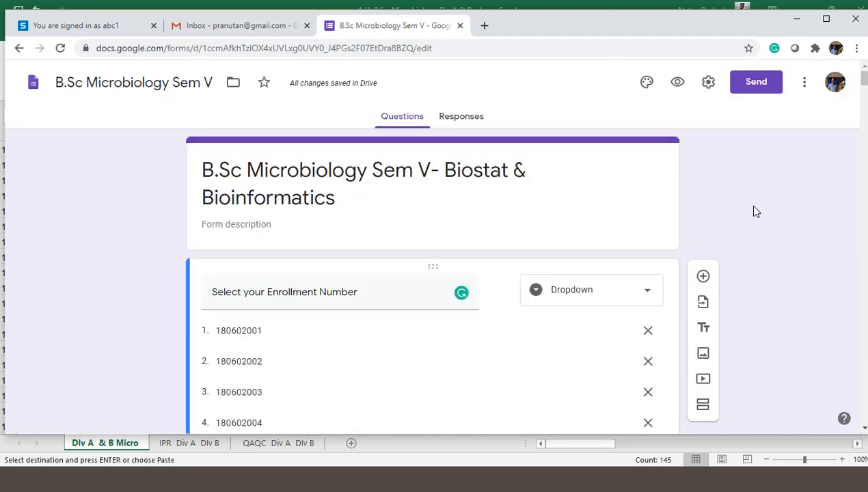
scroll(752, 211, "down", 1)
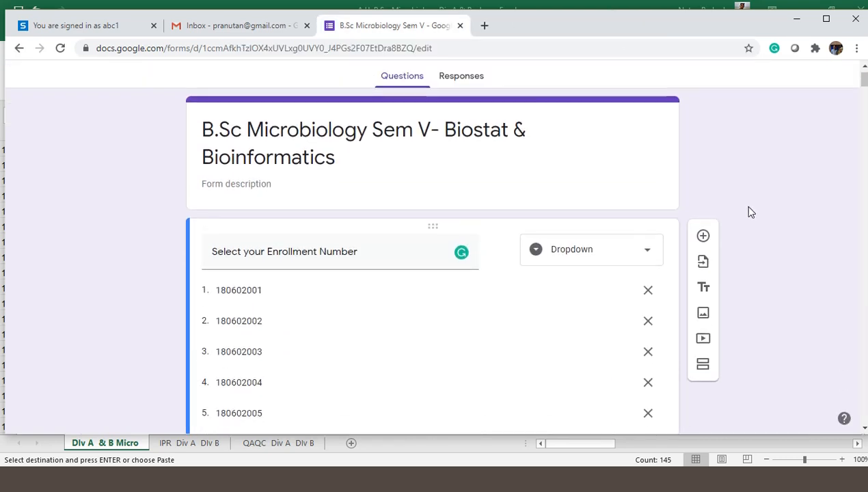
scroll(732, 209, "up", 1)
scroll(719, 216, "down", 3)
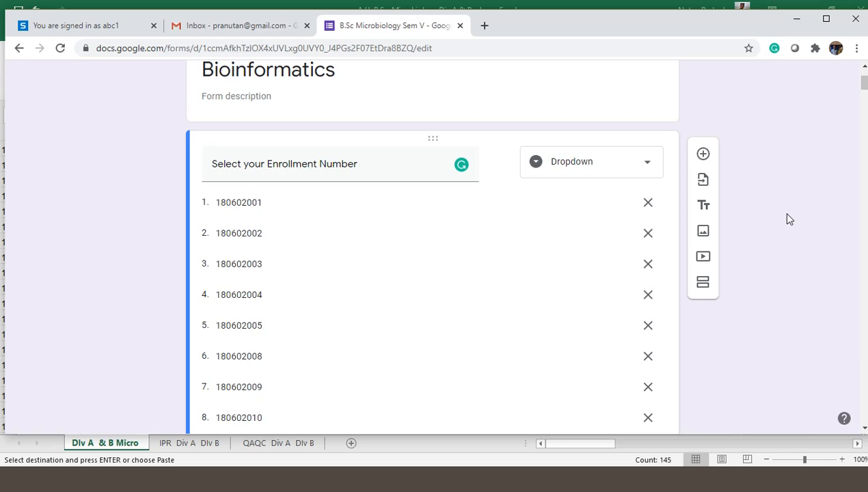
scroll(799, 210, "up", 2)
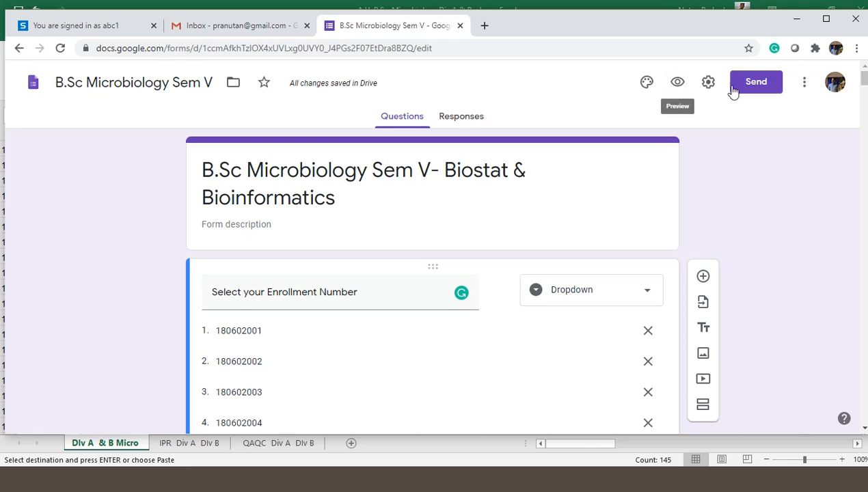
- Search the form's add-on marketplace for "Control Accepting Responses" and open that add-on's page
left_click(805, 91)
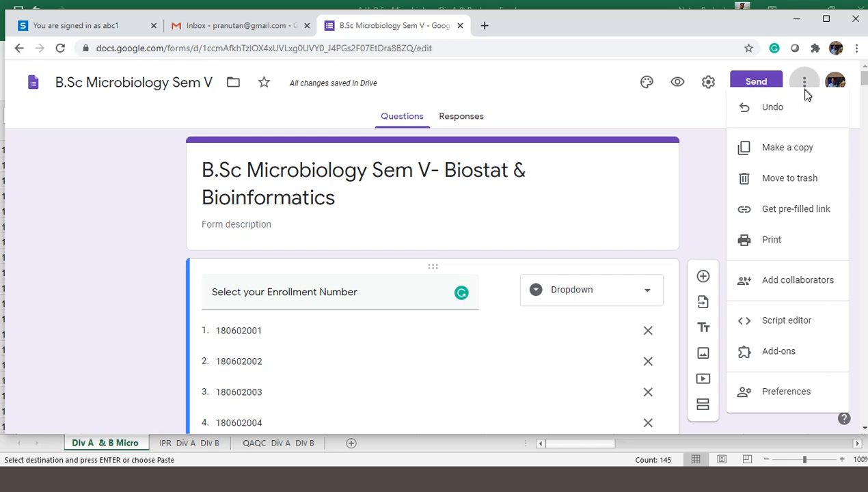
left_click(805, 358)
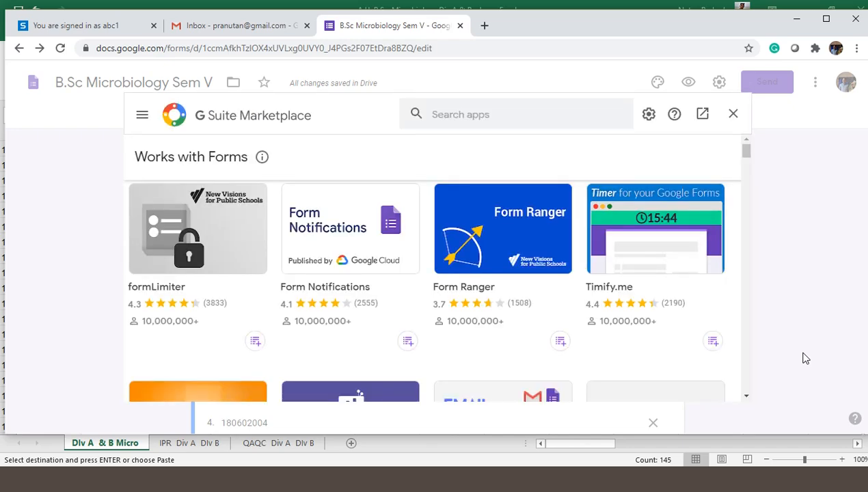
left_click(480, 115)
type("control")
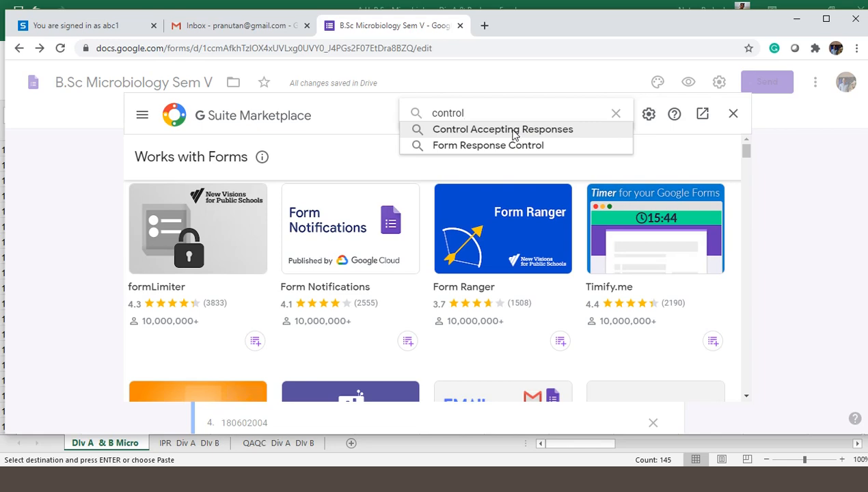
left_click(515, 134)
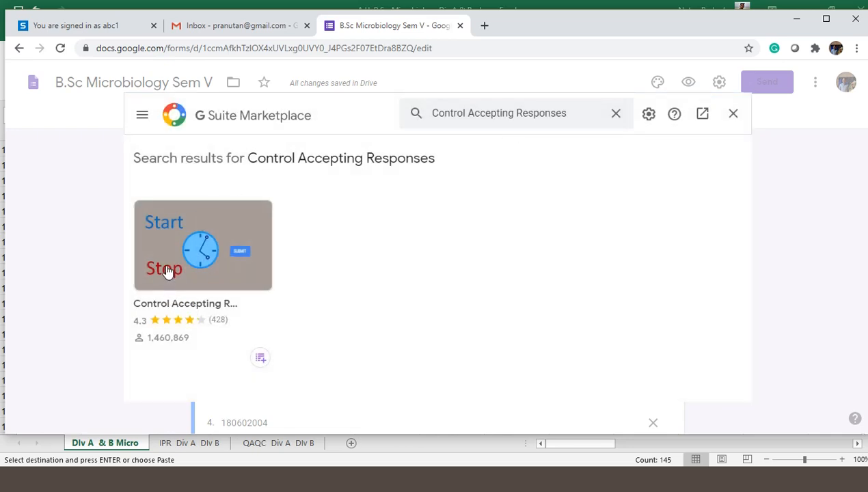
left_click(228, 275)
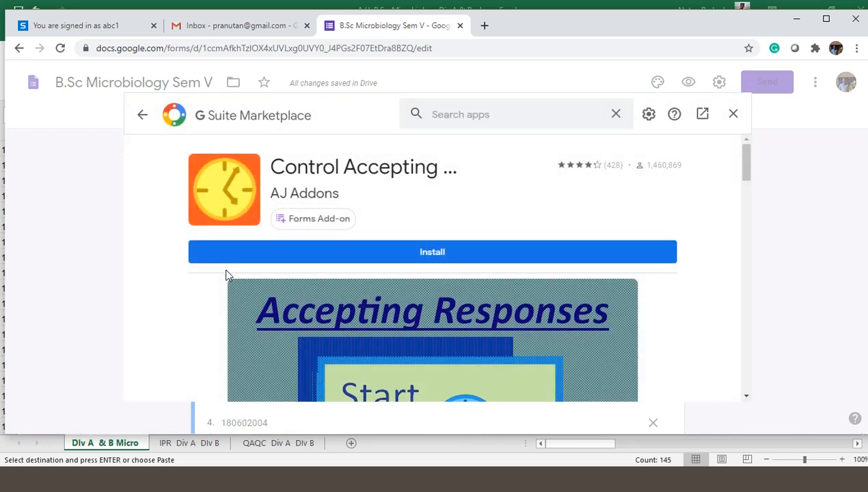
- Install the Control Accepting Responses add-on, allow it access to the existing Google account, and return to the form editor
scroll(438, 270, "down", 2)
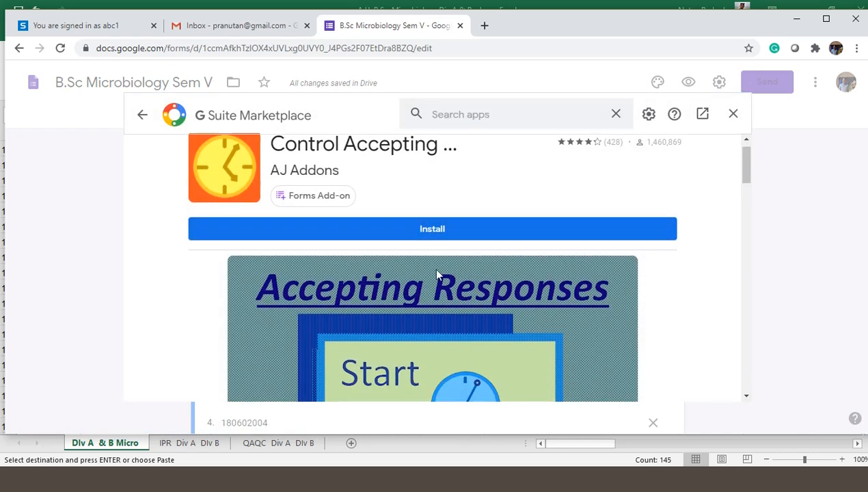
scroll(421, 241, "up", 1)
scroll(409, 219, "up", 1)
left_click(441, 255)
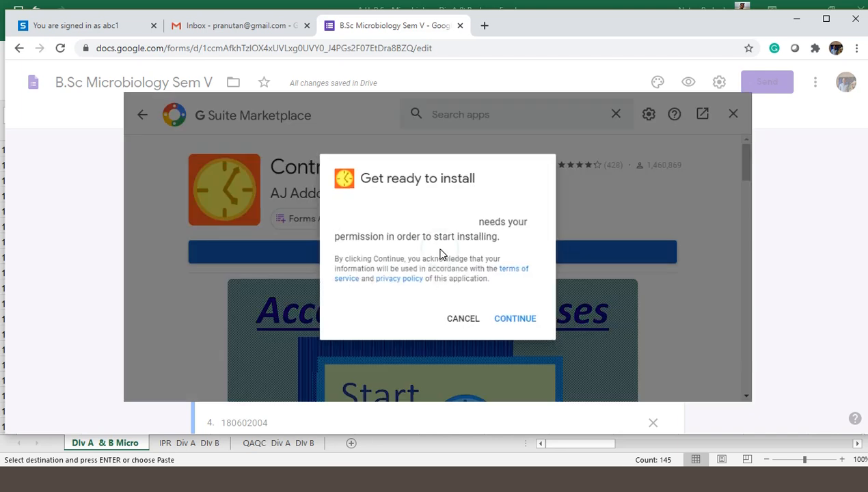
left_click(519, 330)
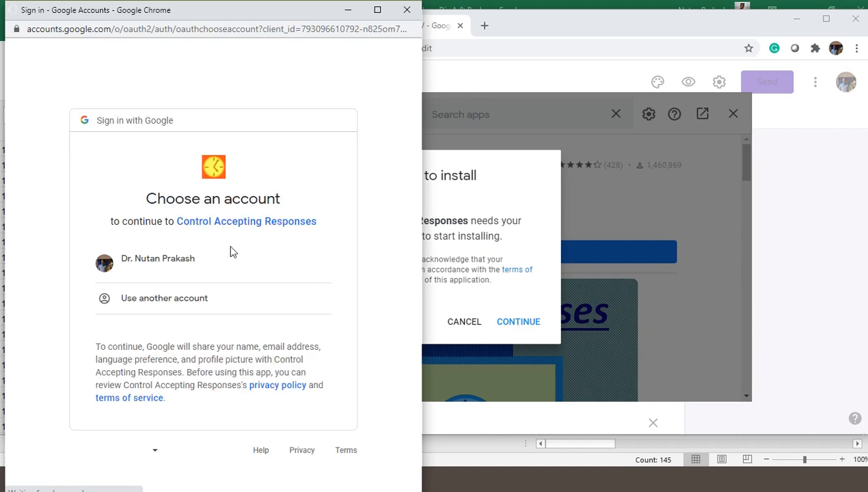
left_click(181, 263)
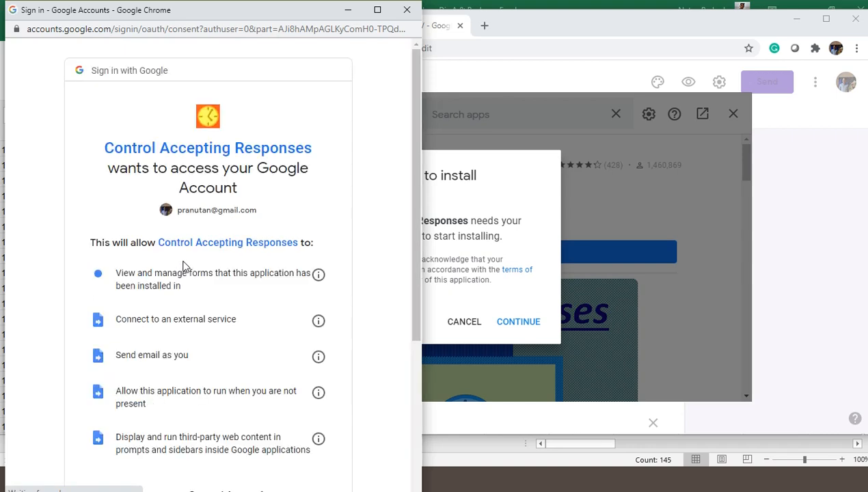
scroll(248, 251, "down", 4)
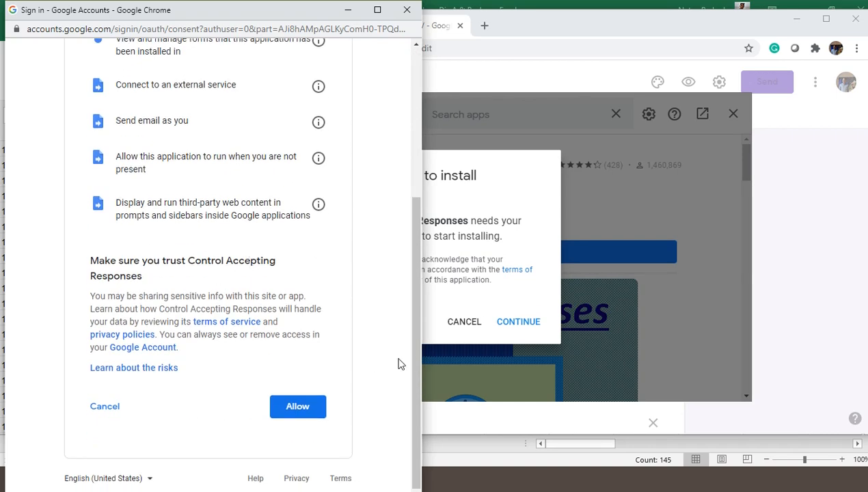
left_click(305, 408)
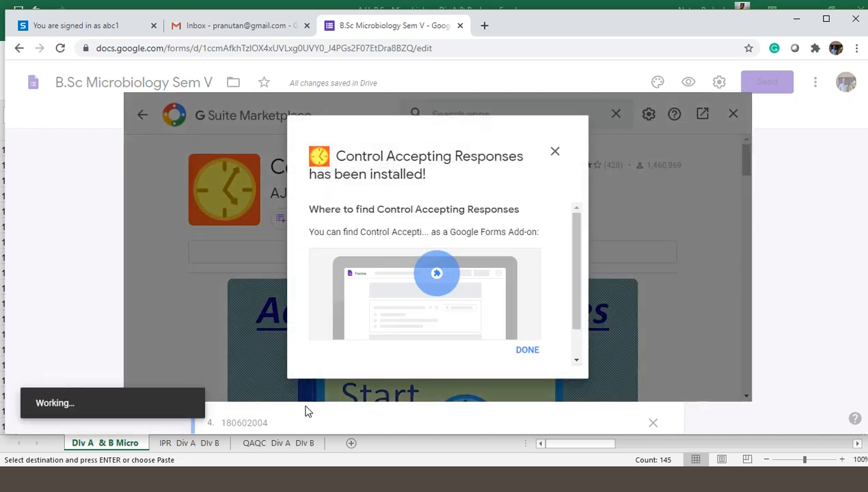
left_click(526, 351)
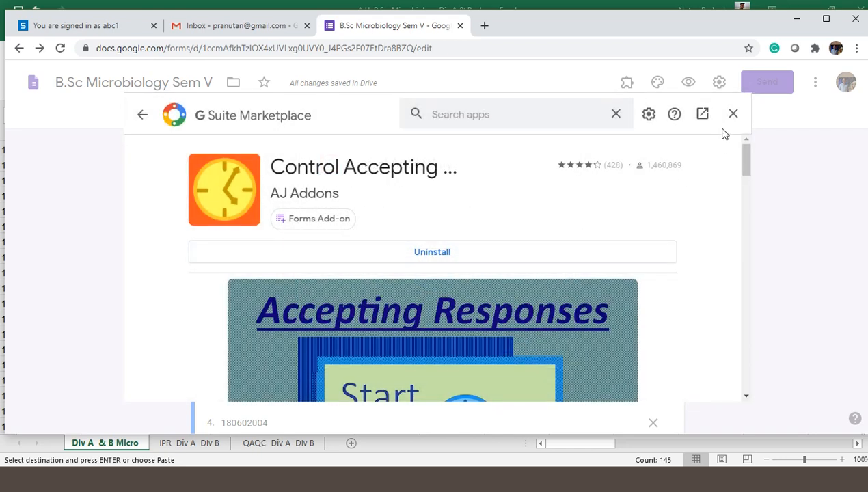
left_click(733, 116)
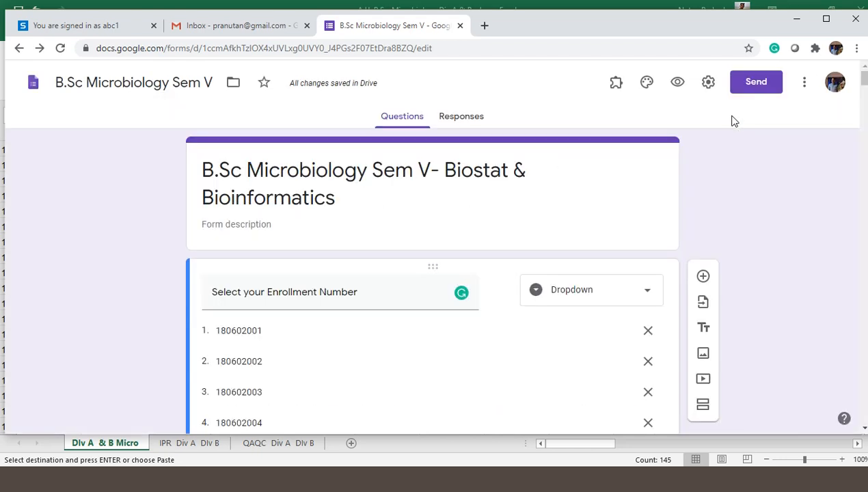
- Open the Settings and Info of the Control Accepting Responses add-on and dismiss the saved-setting notice
left_click(616, 83)
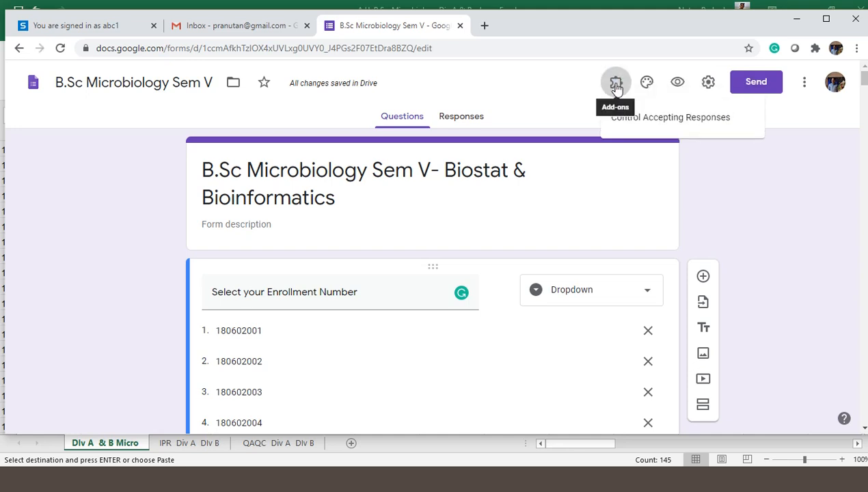
left_click(646, 123)
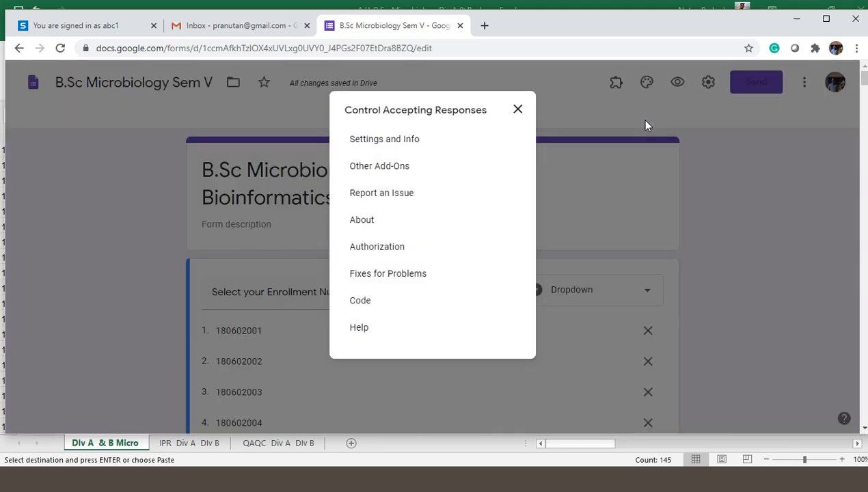
left_click(396, 143)
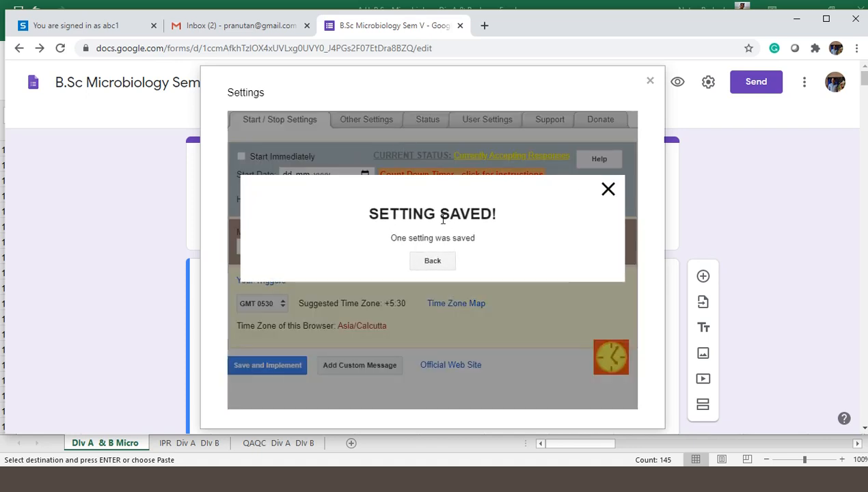
left_click(607, 189)
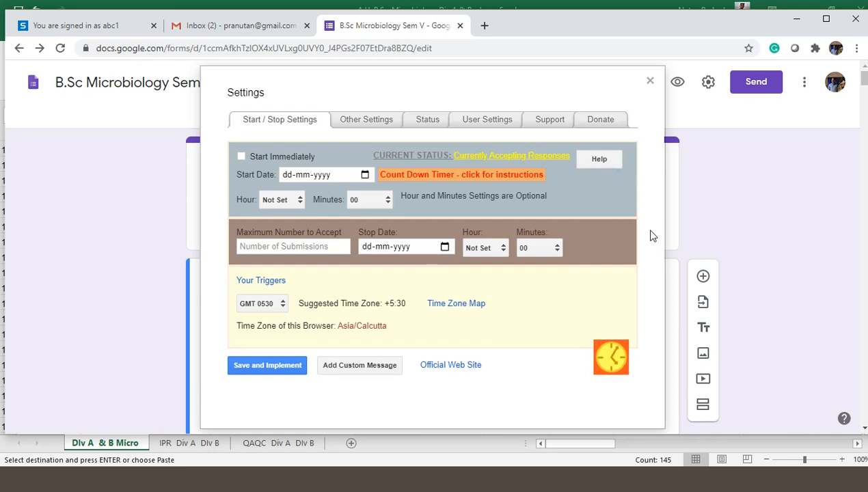
left_click(399, 74)
double_click(398, 74)
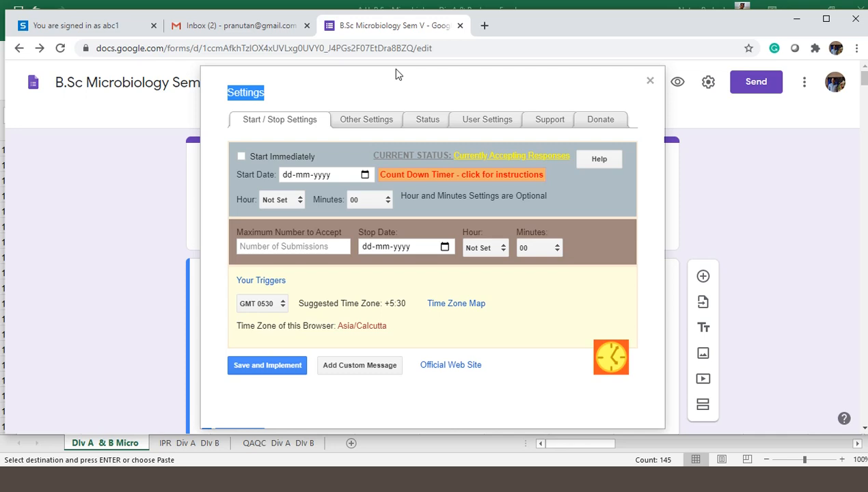
- Make the form start accepting responses immediately, with a maximum of 1 submission and a stop date of 08-08-2020
left_click(242, 158)
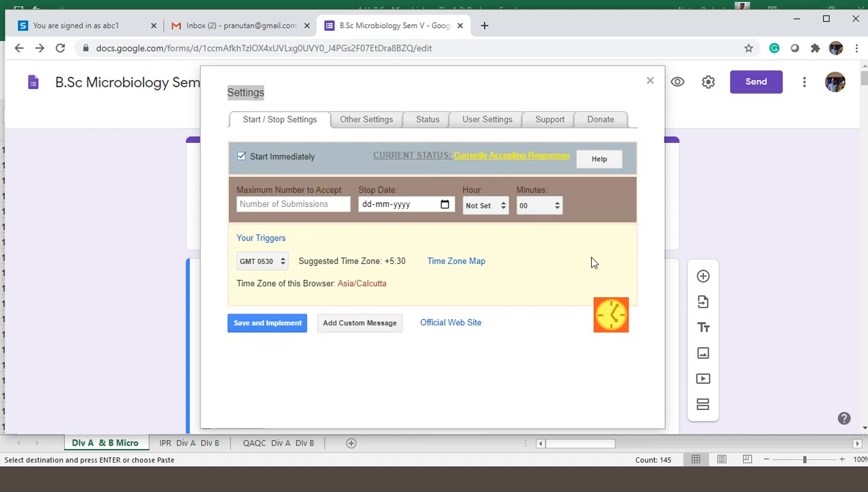
left_click(311, 203)
type("1")
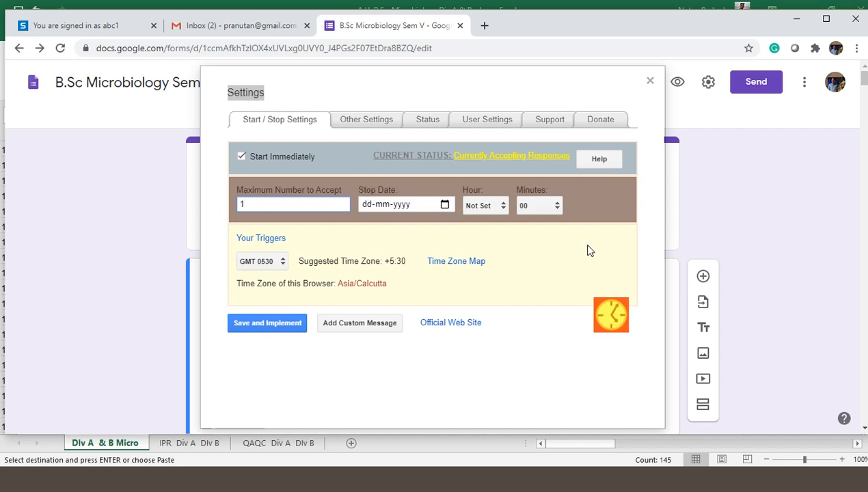
left_click(444, 203)
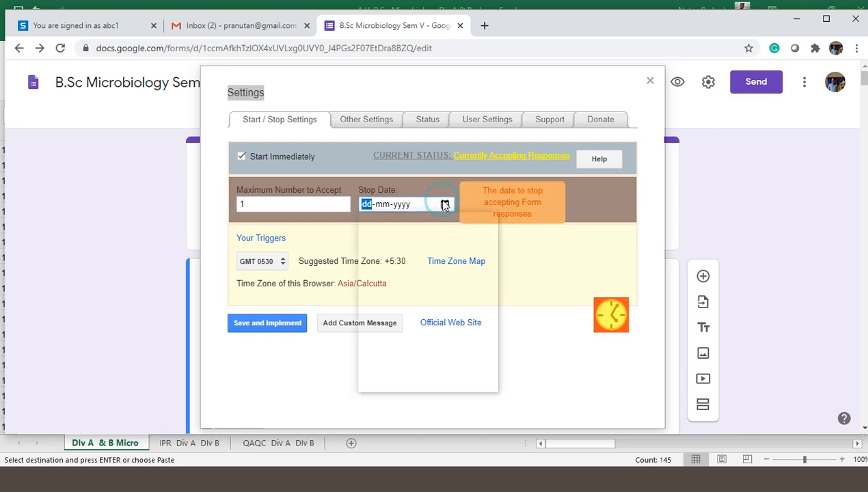
left_click(464, 287)
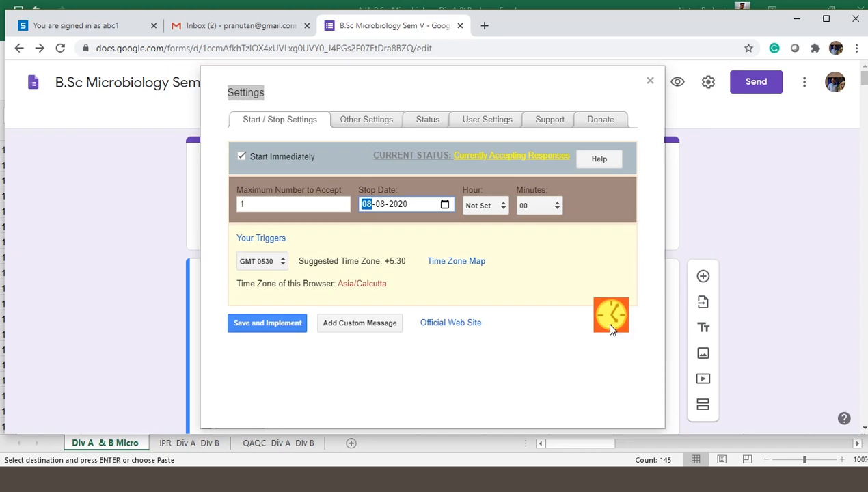
- Minimize Excel, exit the PowerPoint slide show to check the system clock, and return to the add-on settings in Chrome
key("alt+Tab")
left_click(802, 11)
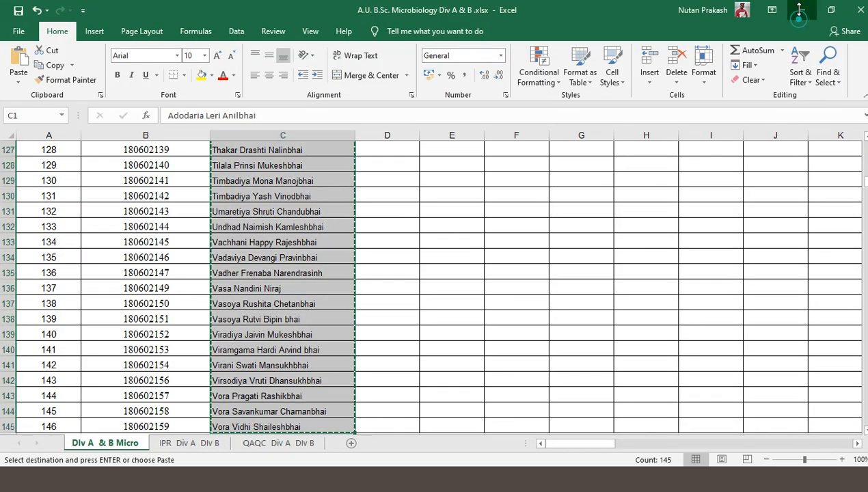
left_click(795, 18)
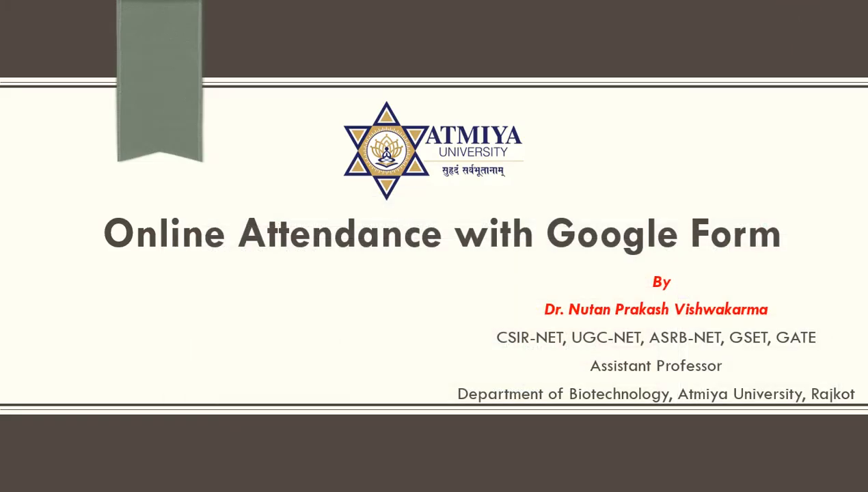
key("Escape")
mouse_move(818, 485)
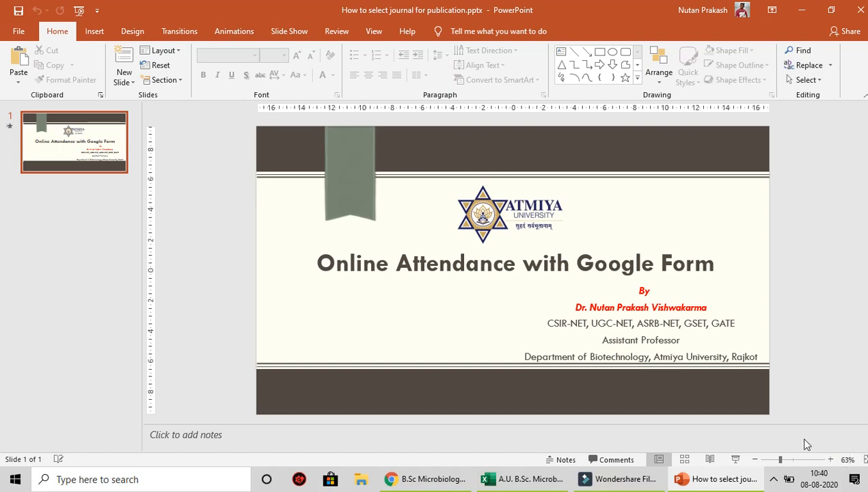
key("alt+Tab")
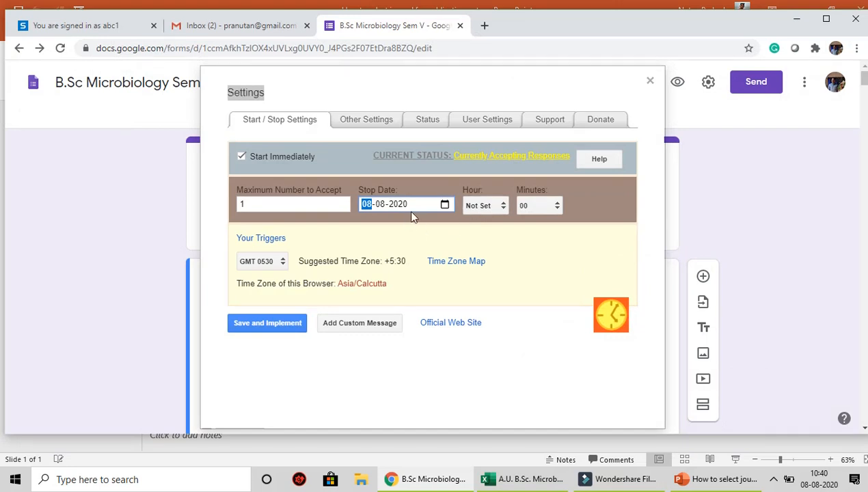
- Set the stop time for accepting responses to 10 AM and 50 minutes
left_click(475, 208)
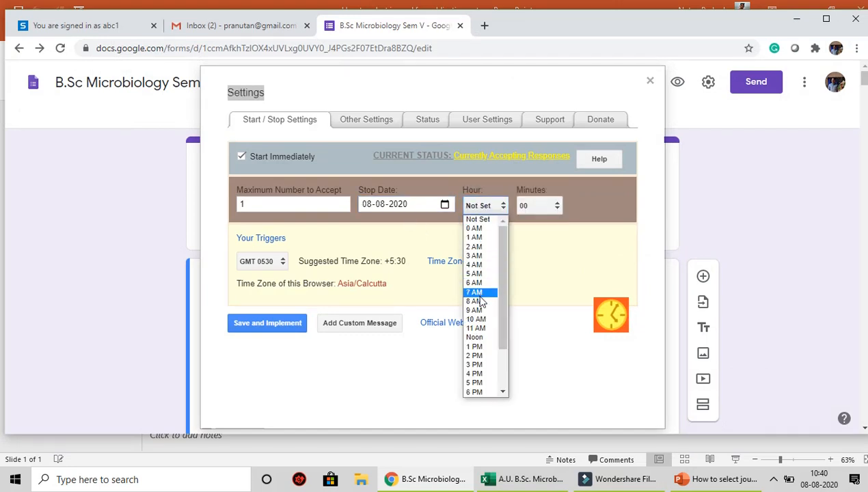
left_click(477, 319)
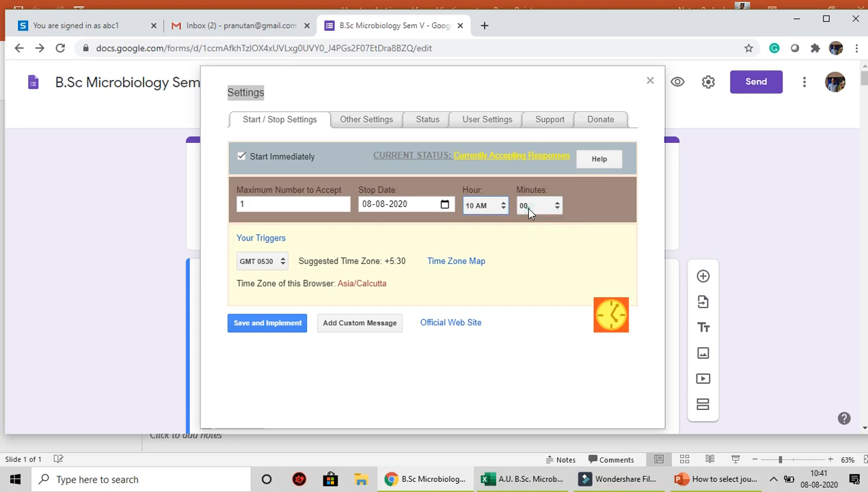
left_click(529, 208)
scroll(536, 313, "down", 5)
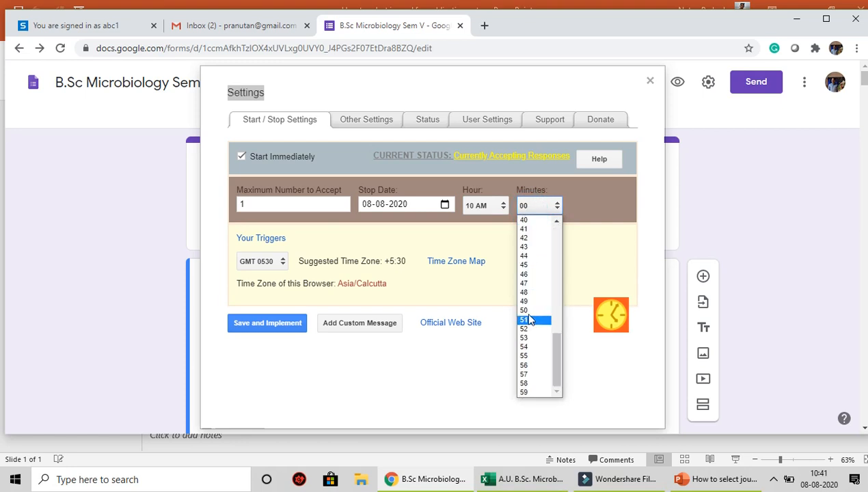
left_click(535, 312)
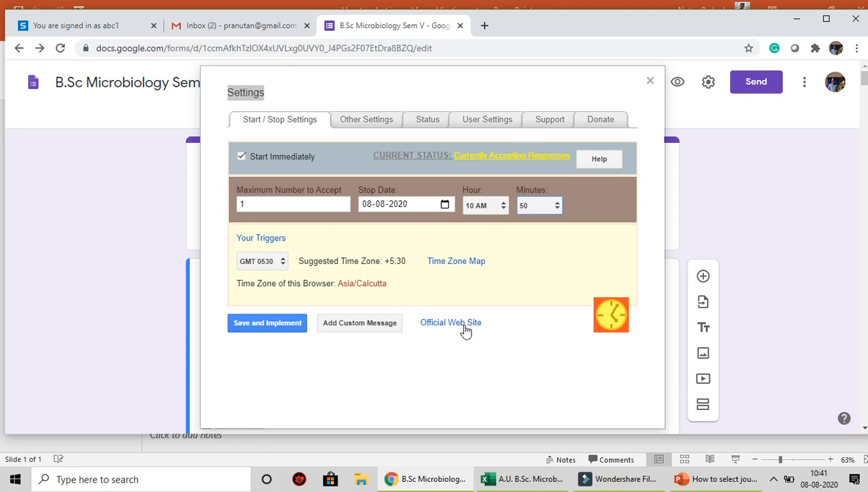
- Save and implement the response limits, dismiss the message, and close the add-on settings
left_click(272, 329)
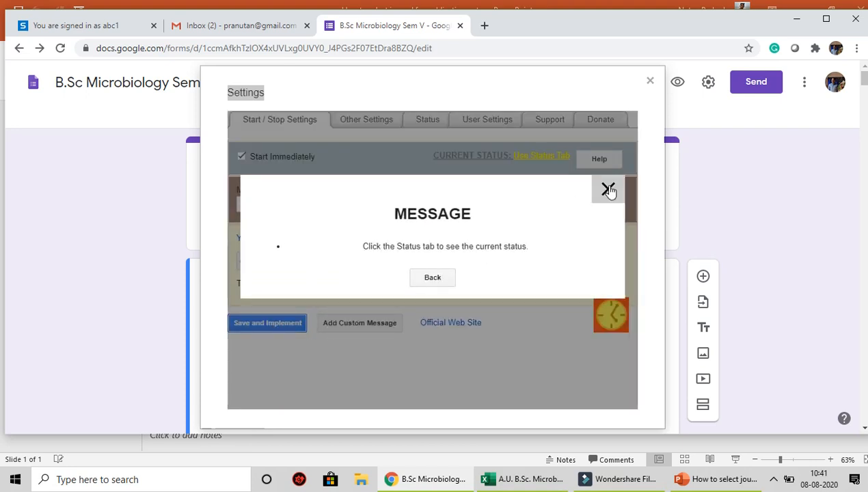
left_click(608, 190)
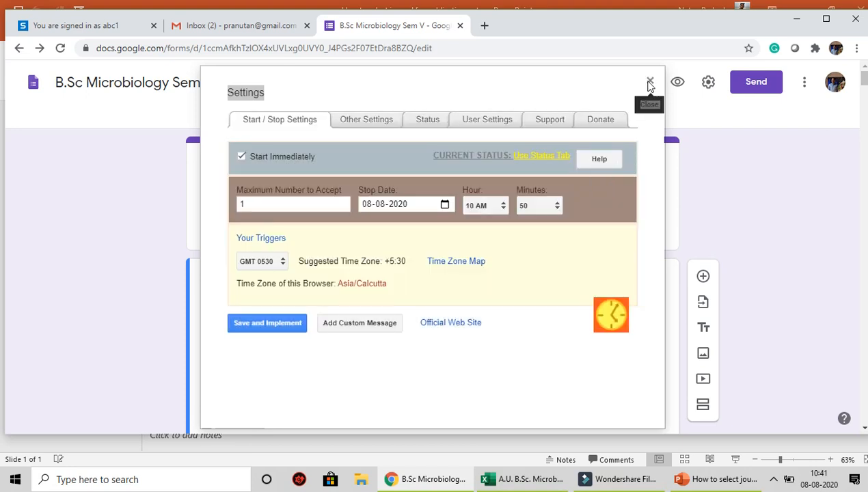
left_click(649, 83)
left_click(577, 209)
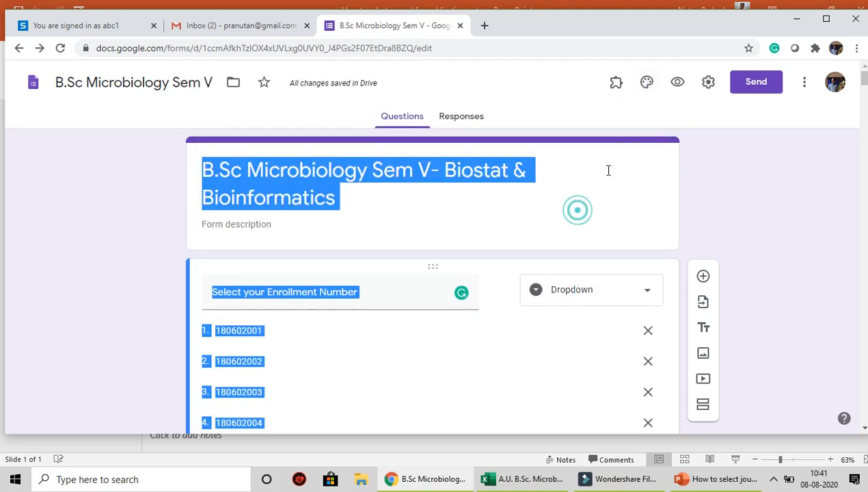
- Preview the form to examine its enrollment number and name dropdowns, and return to the form editor
left_click(677, 84)
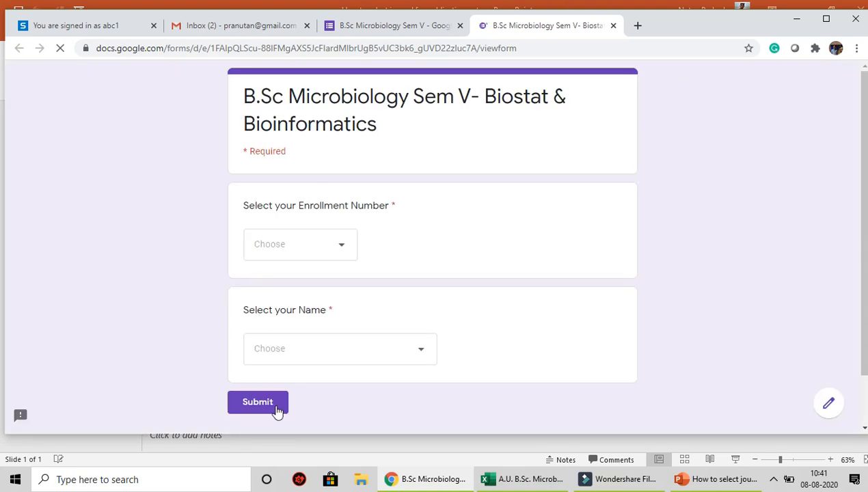
scroll(423, 276, "down", 2)
scroll(444, 225, "up", 2)
left_click(406, 26)
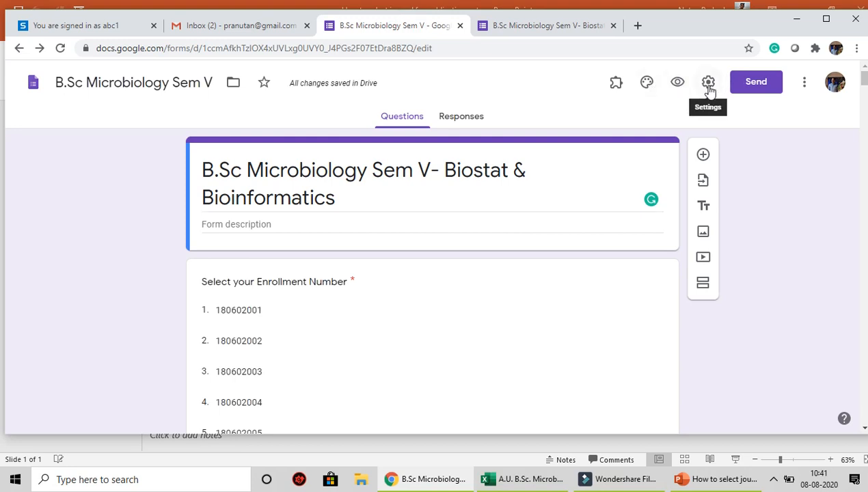
- Generate a shortened URL for sending the form and copy the link
left_click(745, 88)
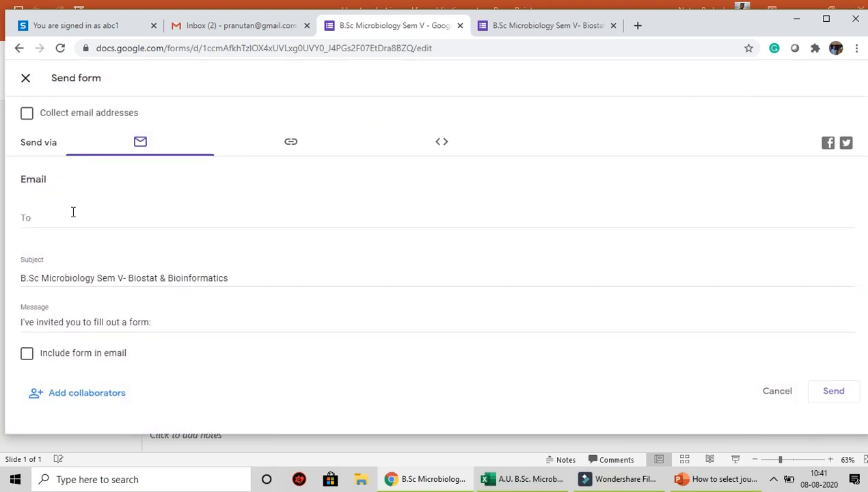
left_click(291, 149)
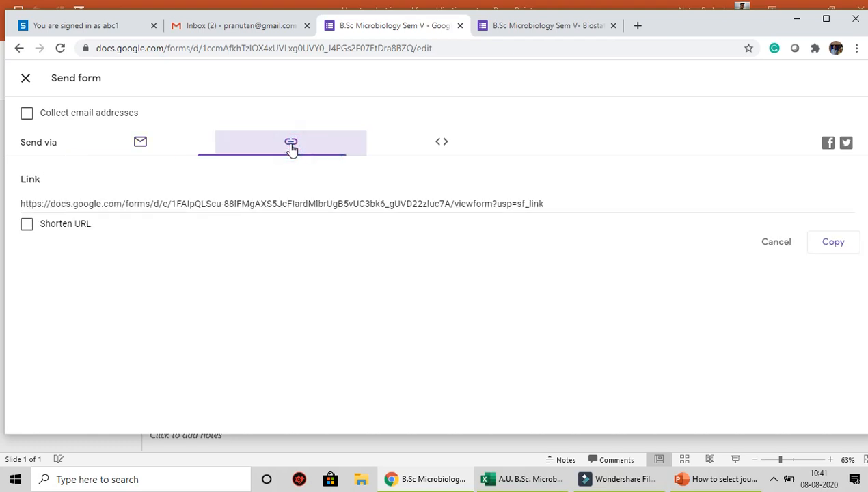
left_click(27, 225)
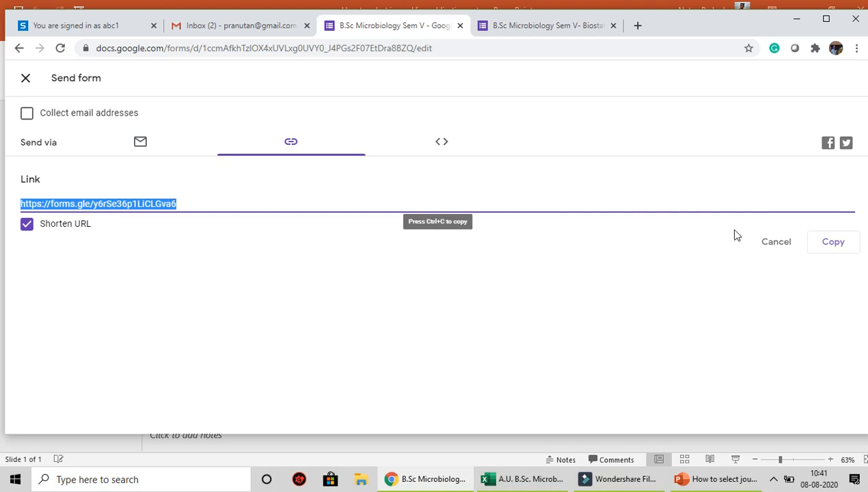
left_click(823, 242)
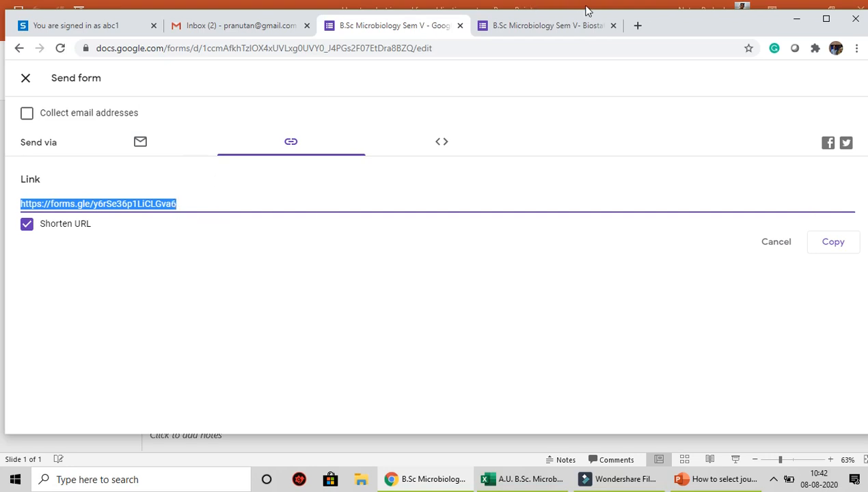
- Submit a test response in the form preview, choosing the first enrollment number and the first student name
left_click(519, 25)
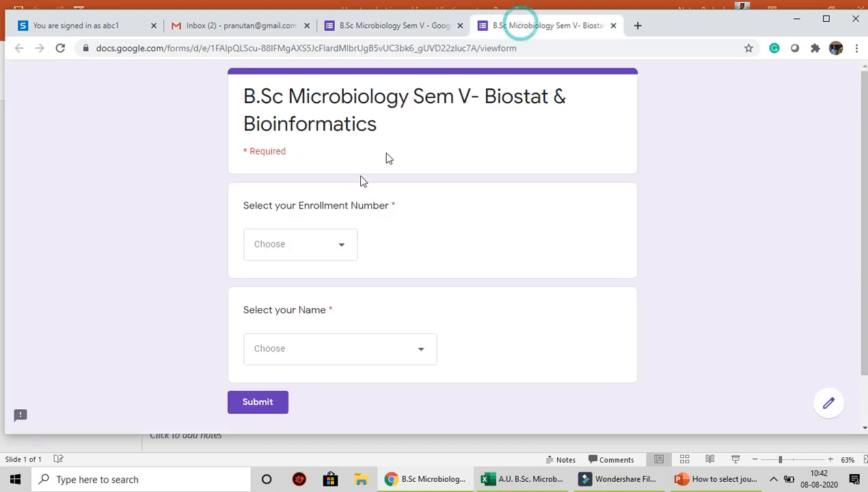
left_click(348, 246)
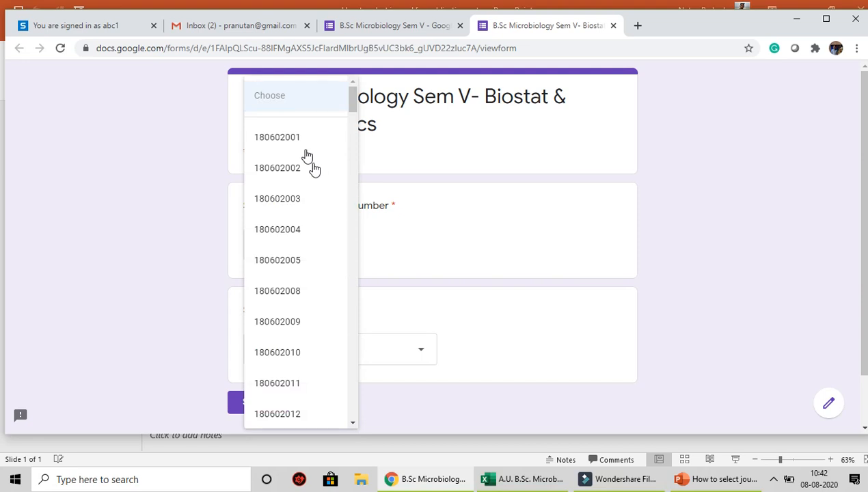
left_click(305, 145)
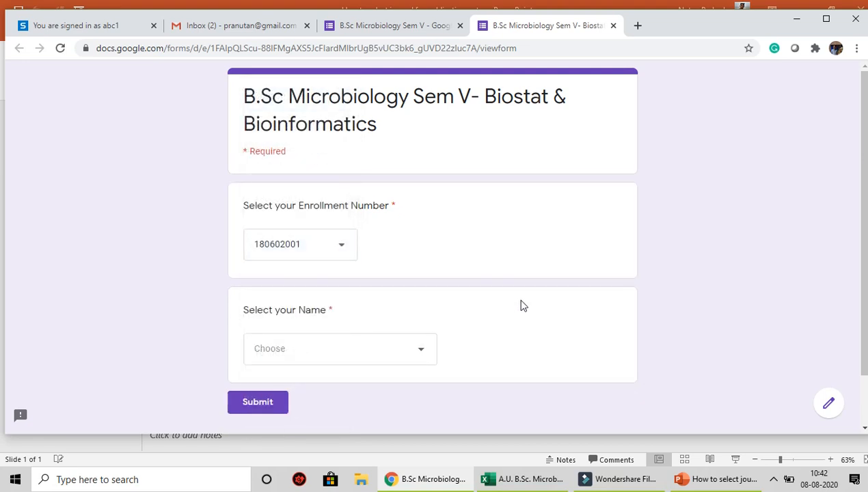
left_click(409, 353)
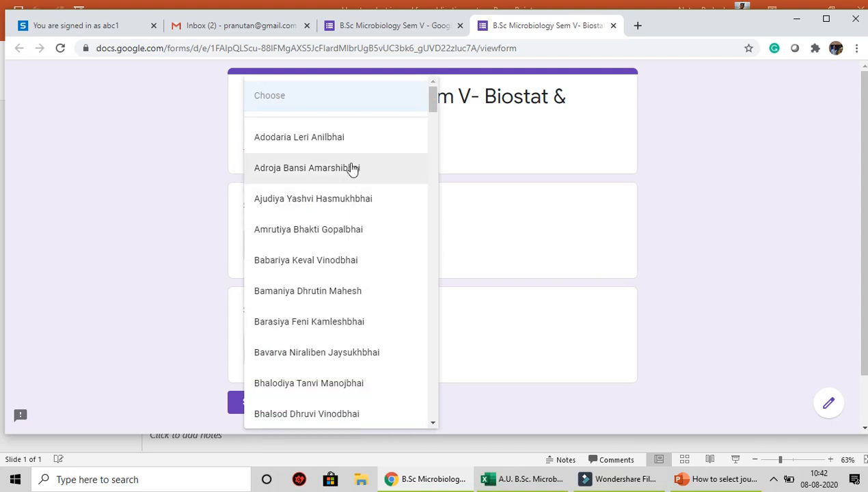
left_click(333, 140)
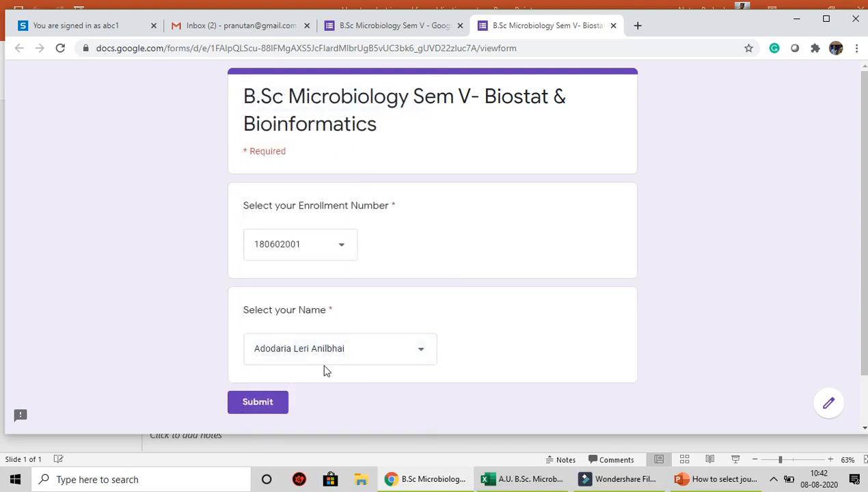
left_click(266, 403)
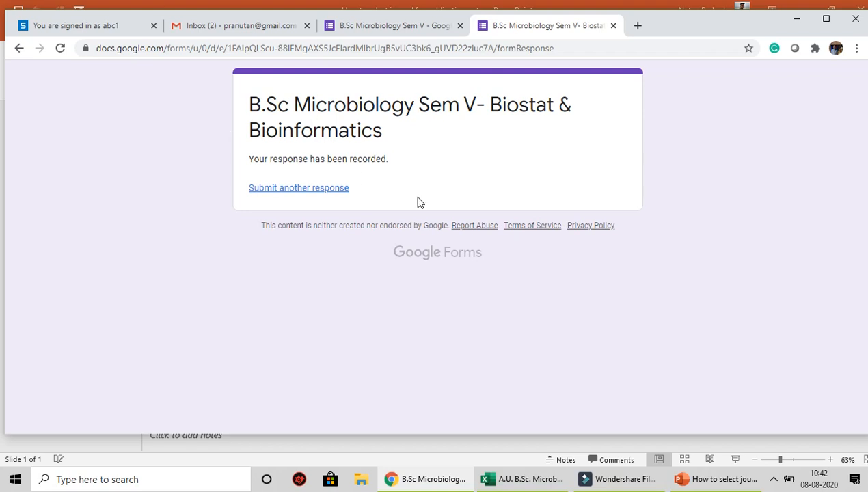
- Close the Send form dialog in the editor and reopen the B.Sc Microbiology Sem V form from the Forms home page
left_click(403, 26)
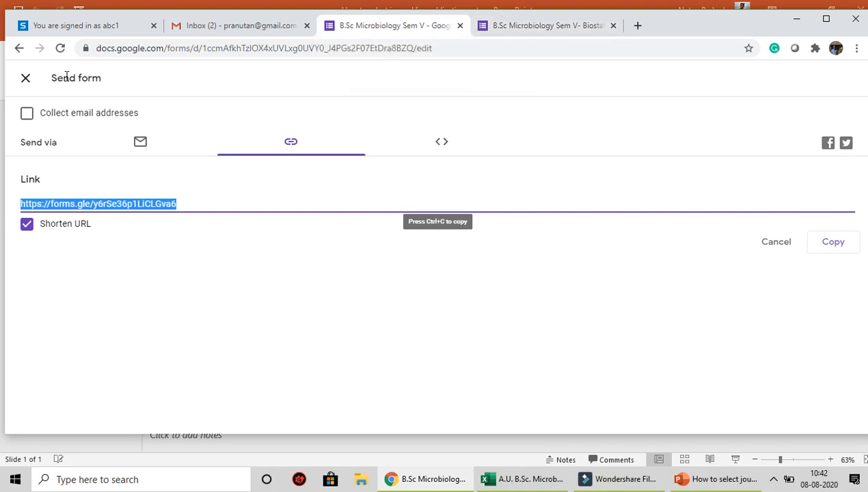
left_click(26, 80)
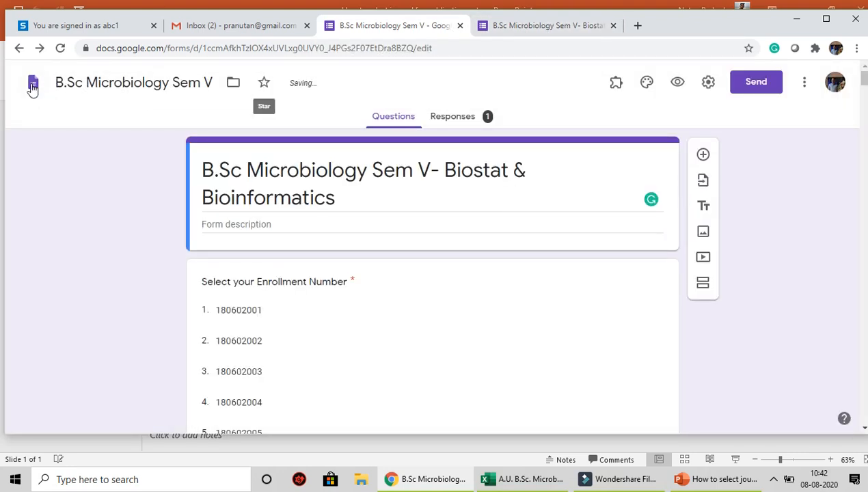
left_click(32, 86)
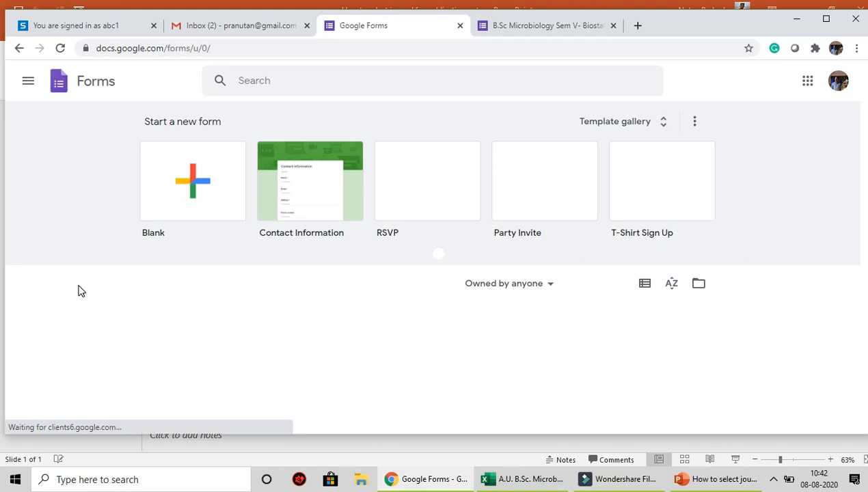
scroll(76, 289, "down", 2)
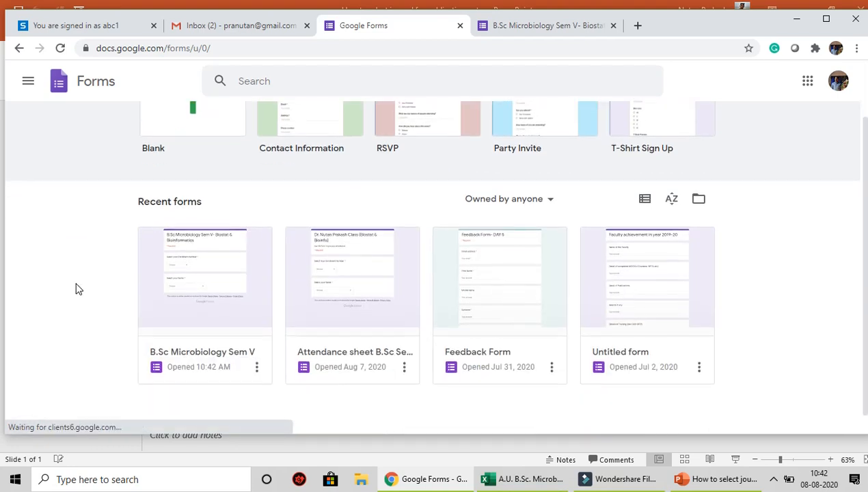
left_click(220, 298)
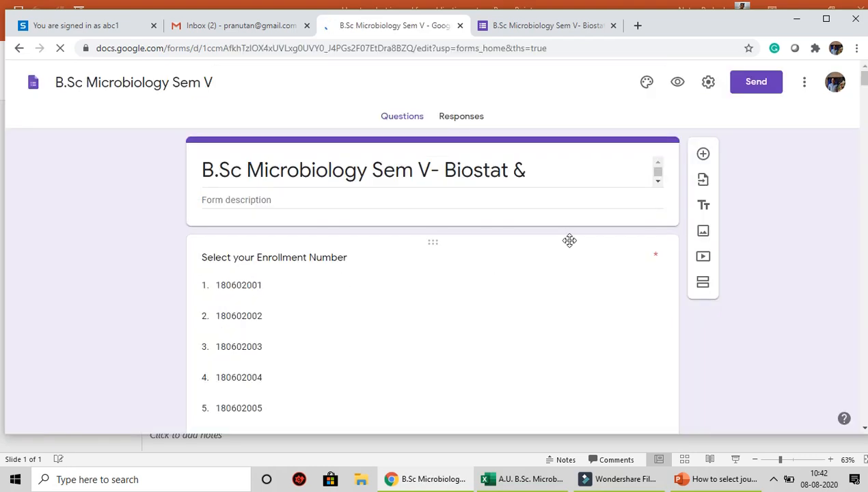
left_click(646, 84)
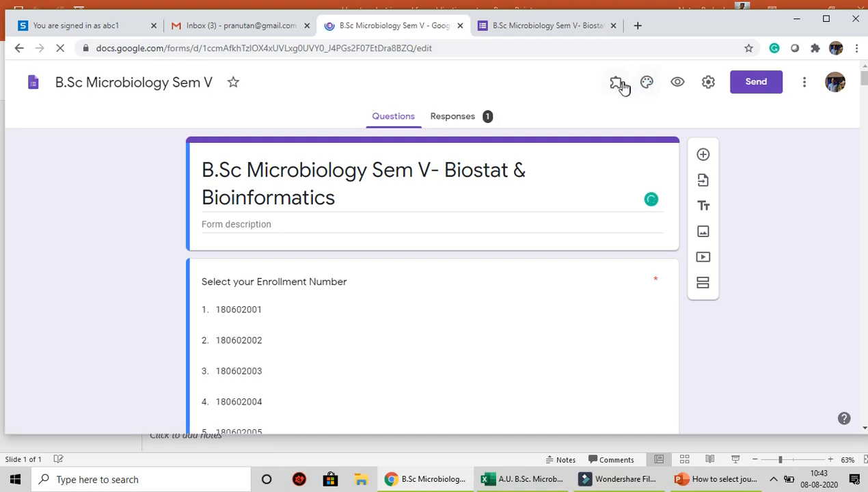
left_click(617, 84)
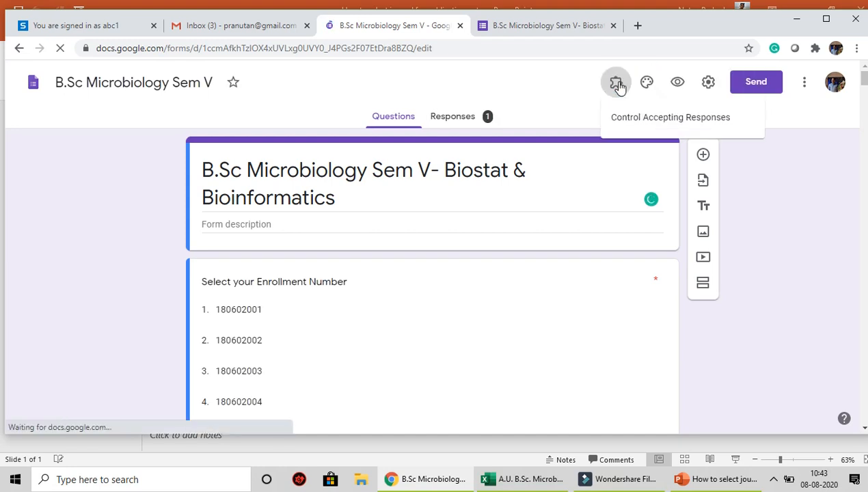
left_click(630, 122)
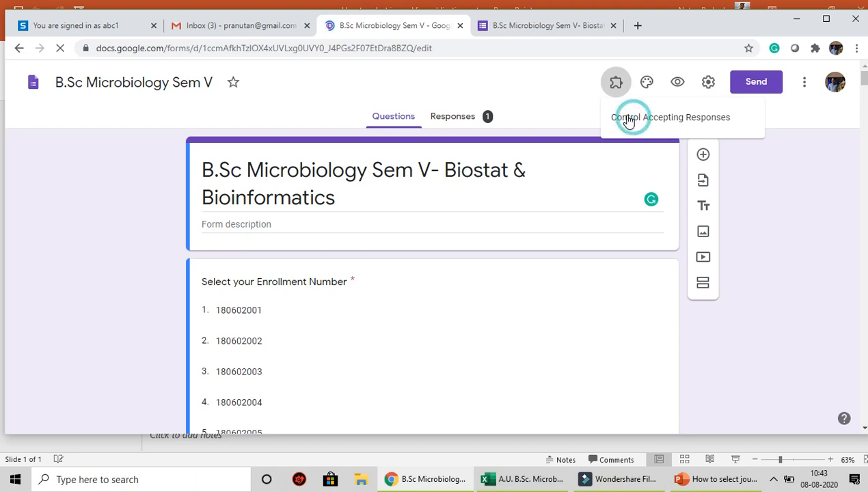
left_click(644, 119)
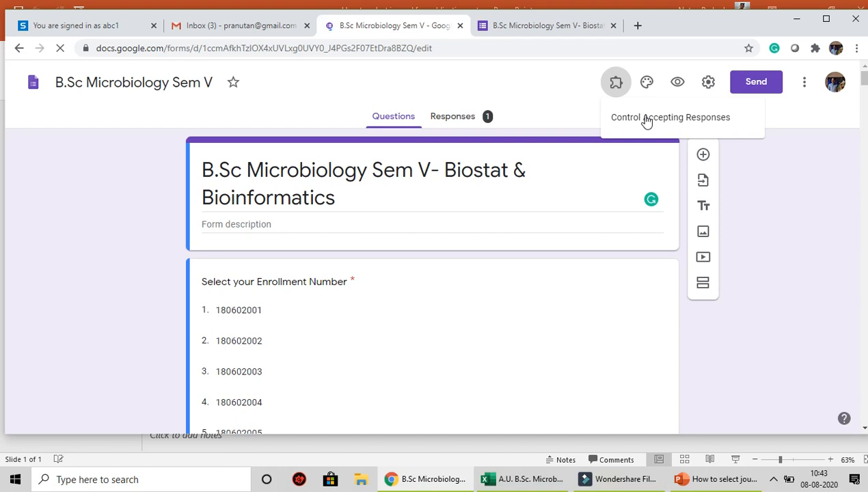
left_click(643, 118)
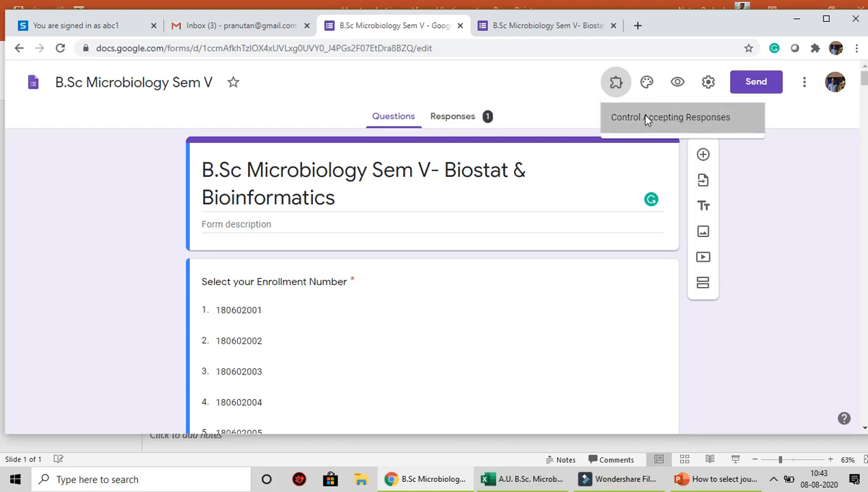
left_click(516, 111)
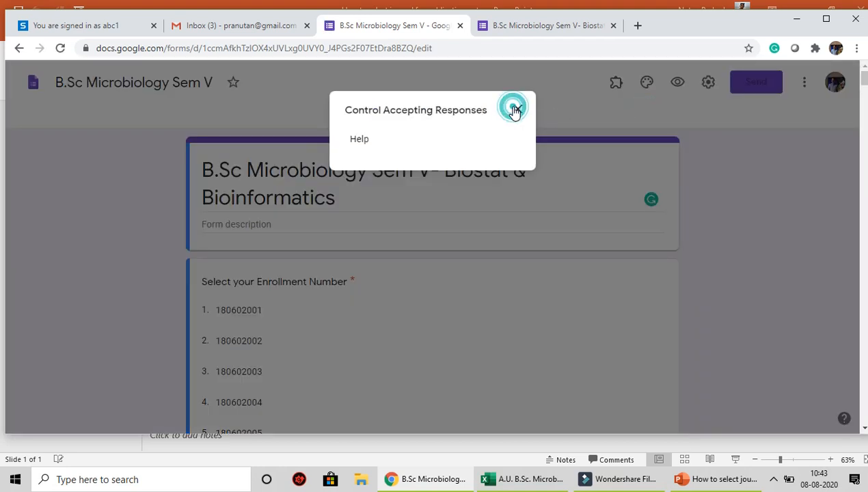
left_click(517, 111)
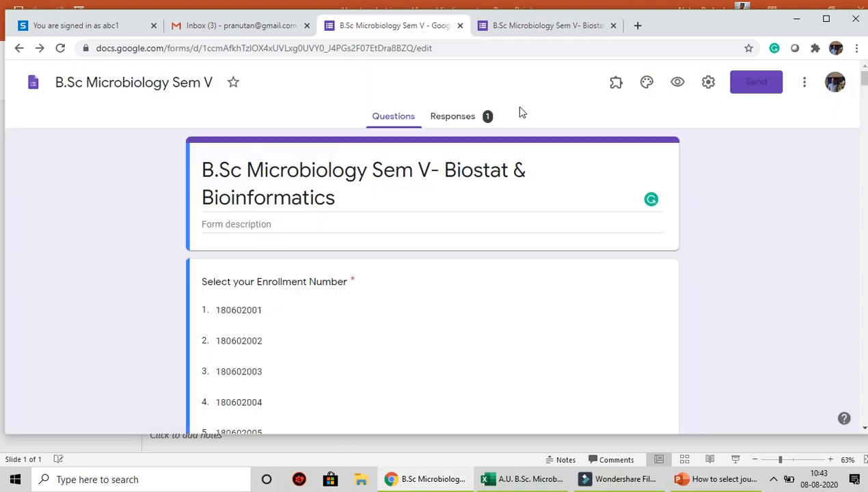
- Check the current response status in the Control Accepting Responses Settings and Info, close it, and return to the submitted form page
left_click(615, 83)
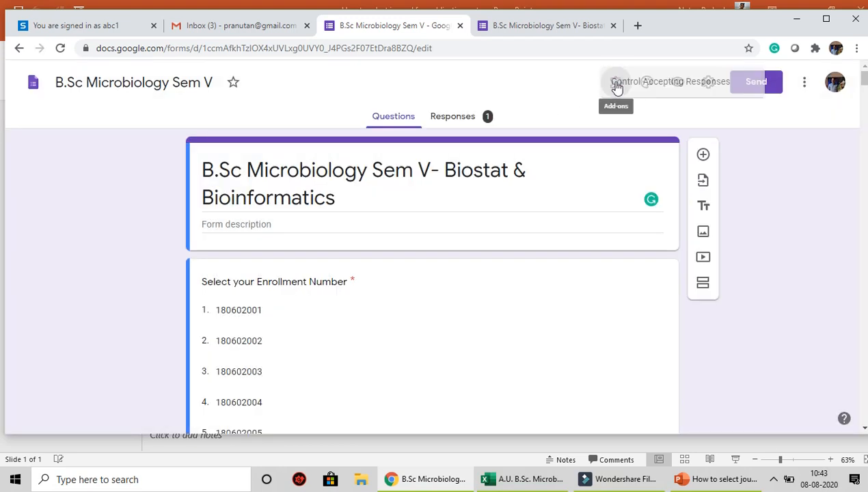
left_click(628, 117)
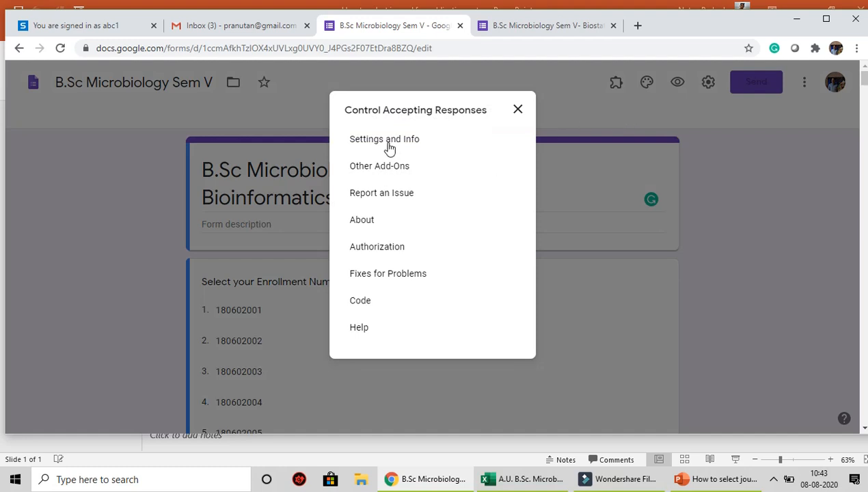
left_click(385, 142)
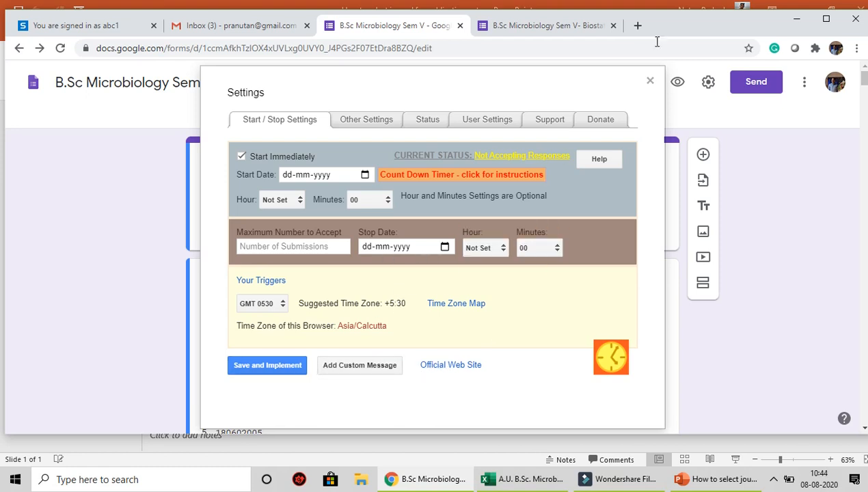
left_click(650, 82)
left_click(550, 31)
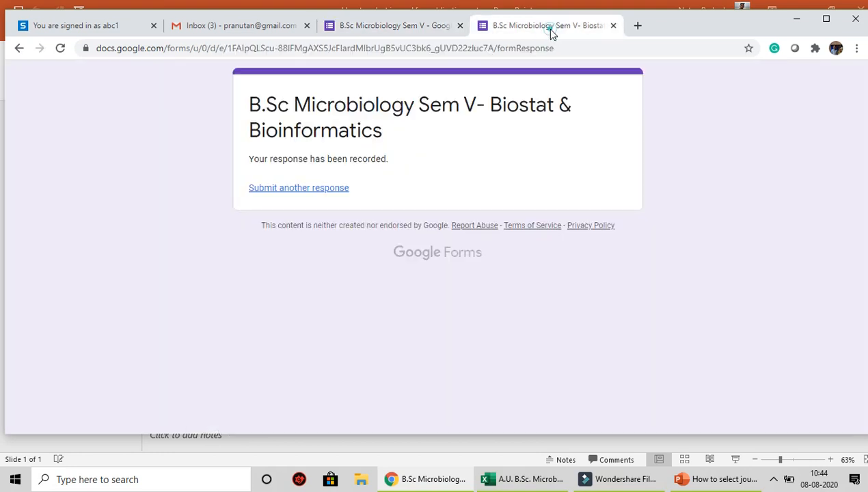
- Try to submit another response to test the response limit, and go to the form's responses in the editor
left_click(320, 193)
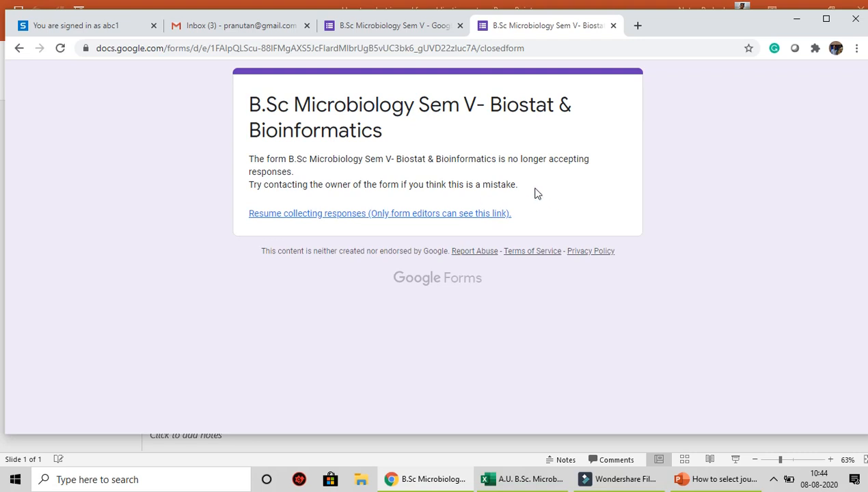
left_click(401, 26)
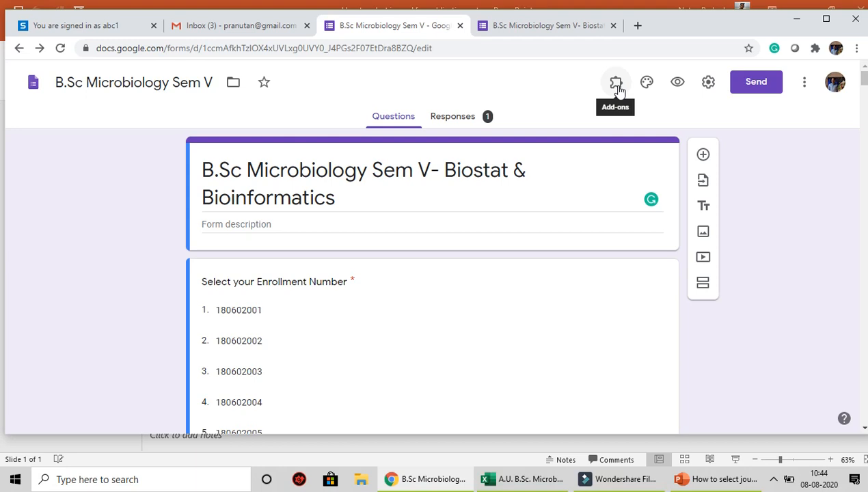
left_click(458, 120)
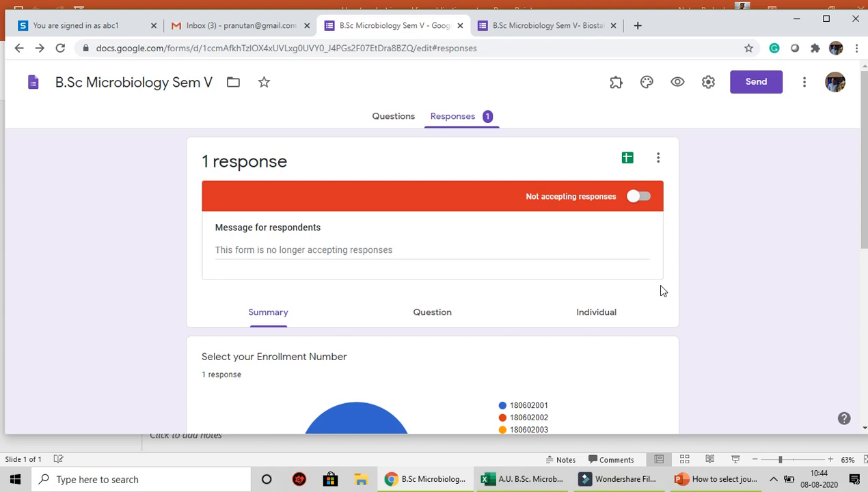
- Download the form responses as a CSV file and show the downloaded zip archive in its folder
left_click(655, 160)
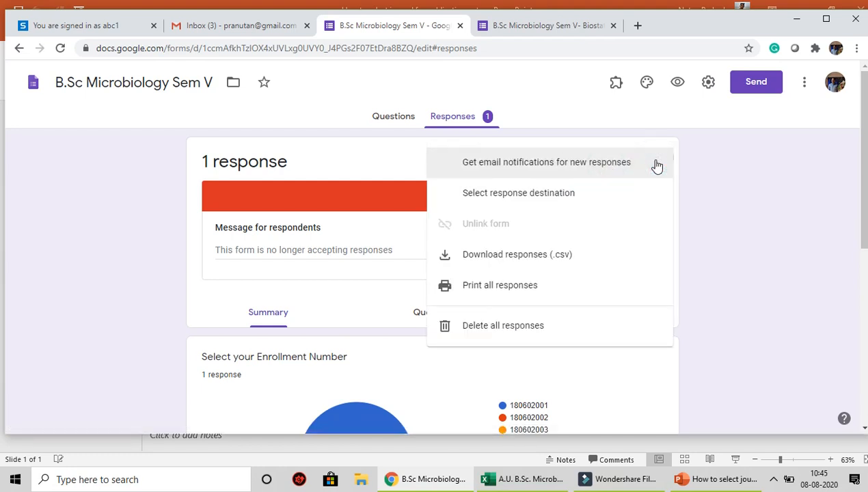
left_click(516, 263)
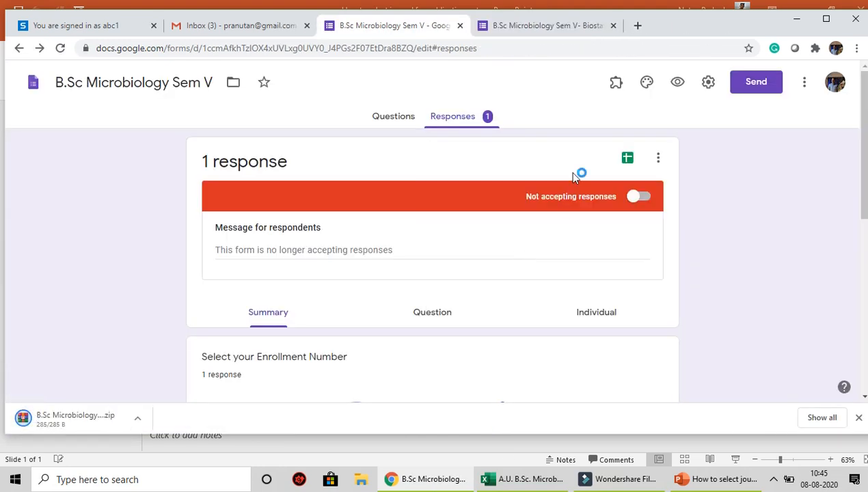
left_click(136, 421)
left_click(153, 377)
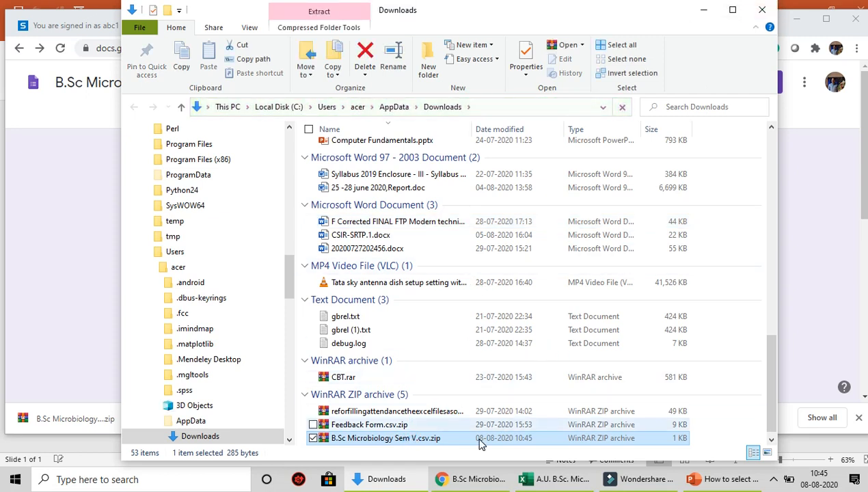
- Open the B.Sc Microbiology Sem V.csv.zip archive and open the CSV file inside it in Excel
left_click(480, 442)
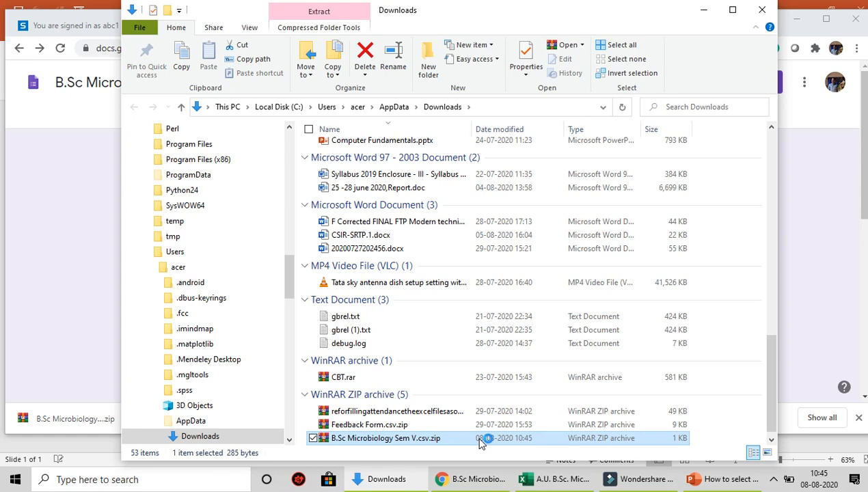
double_click(480, 443)
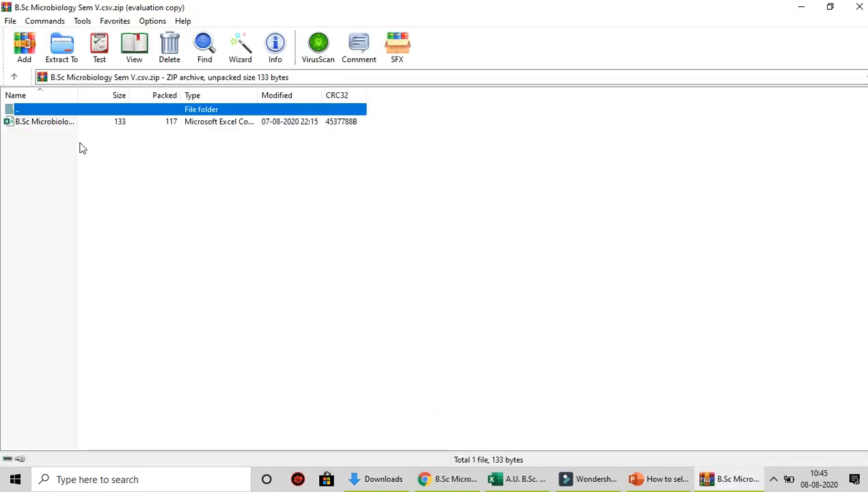
double_click(44, 122)
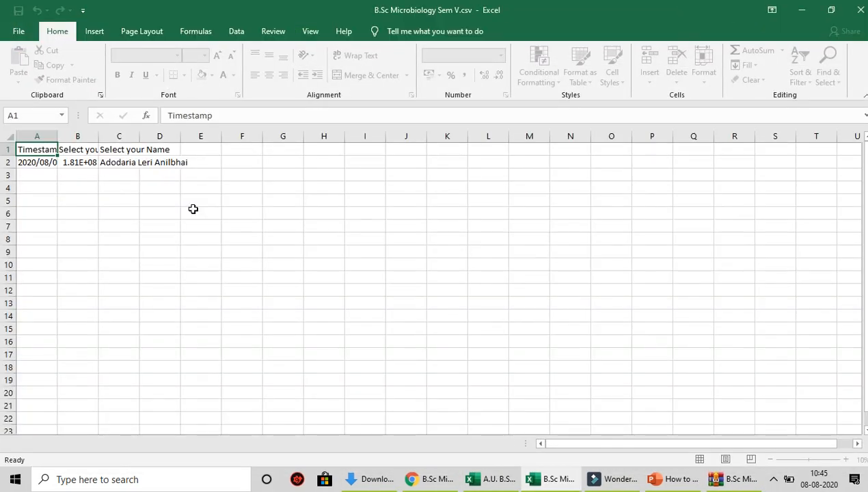
- Auto-fit columns A, B and C to the width of their contents
double_click(57, 133)
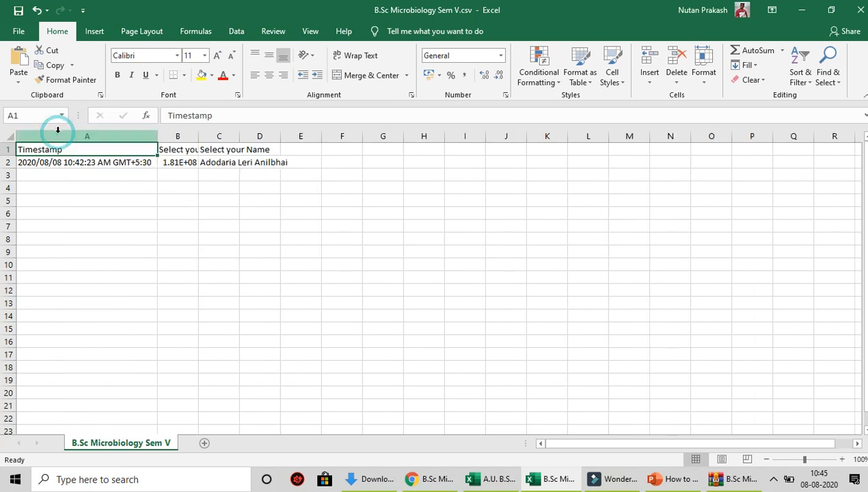
double_click(198, 135)
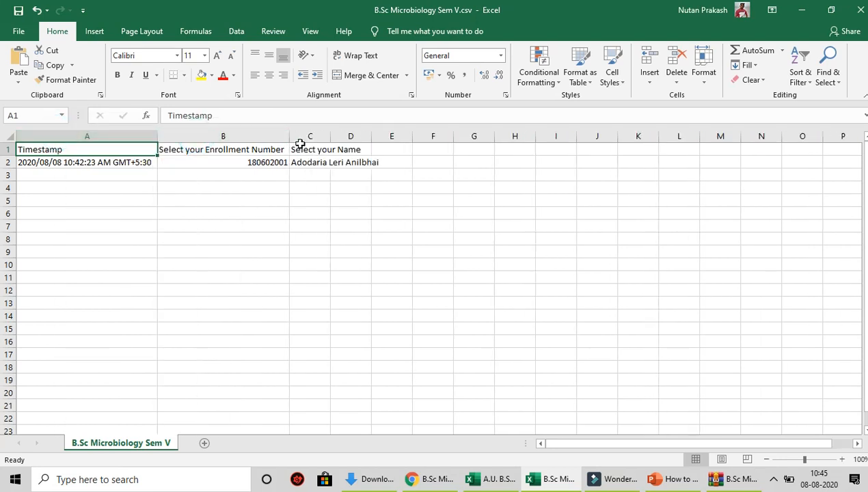
double_click(331, 136)
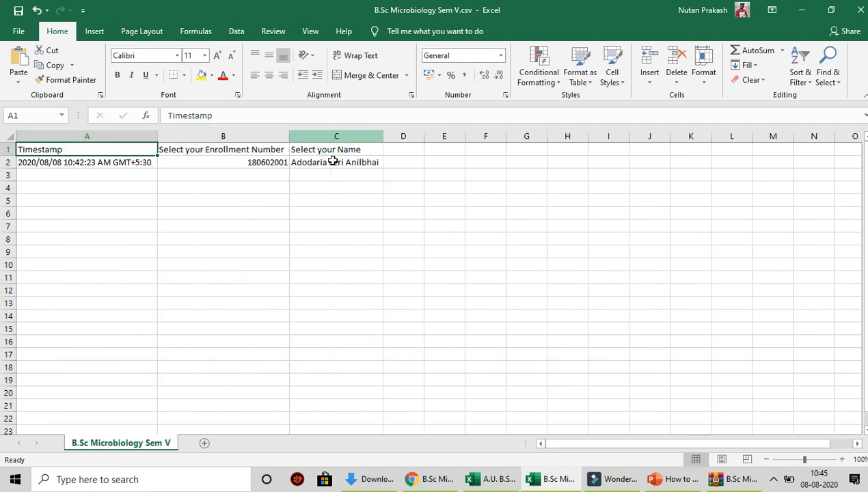
- Examine the student name and timestamp entries in the response row
left_click(333, 162)
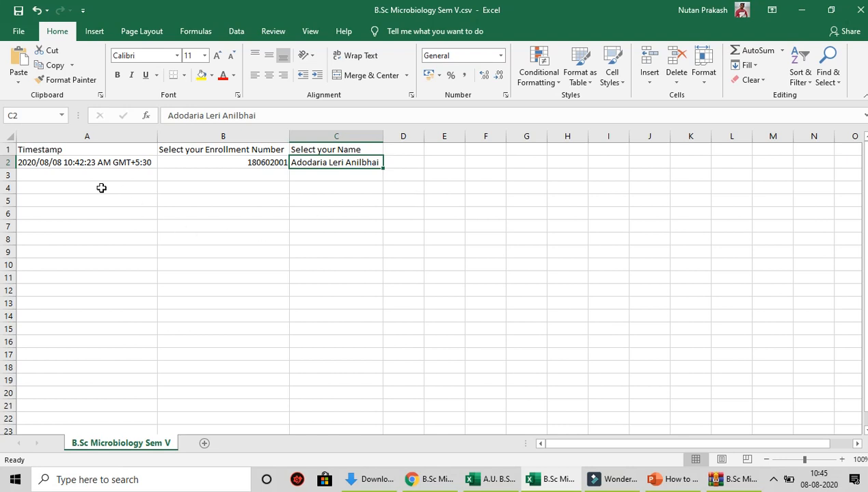
left_click(49, 175)
left_click_drag(52, 162, 153, 370)
left_click(184, 332)
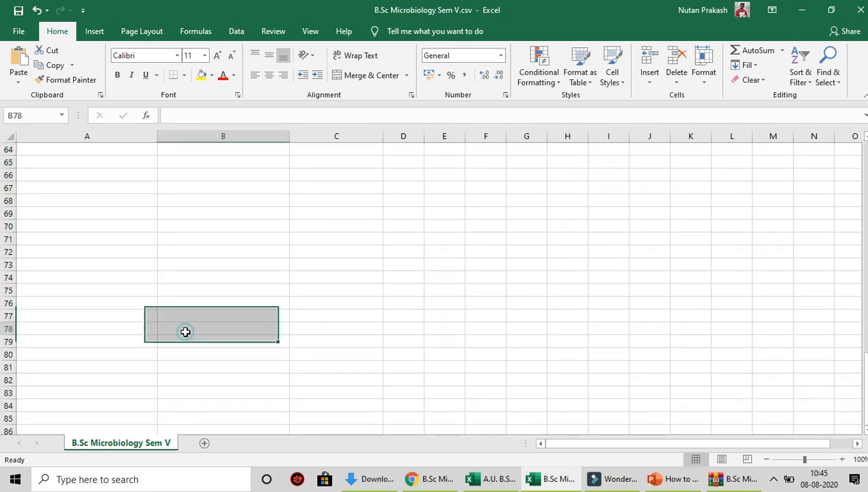
scroll(188, 240, "up", 20)
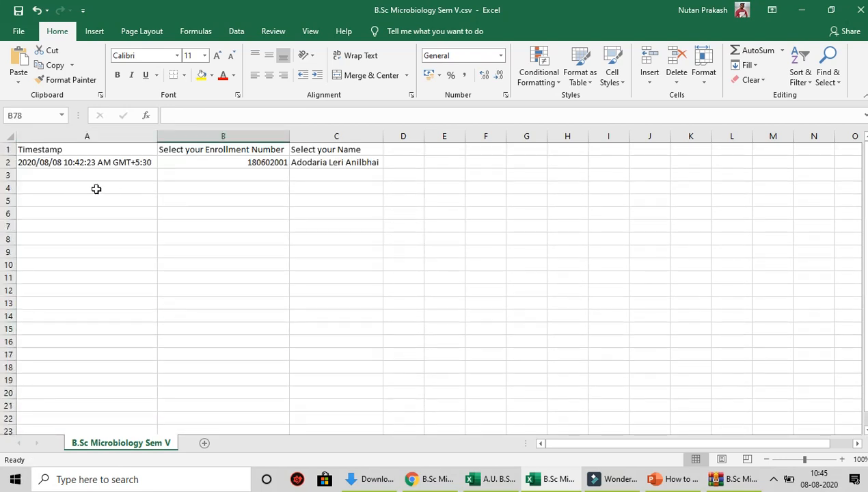
left_click(66, 162)
left_click(73, 177)
left_click(74, 164)
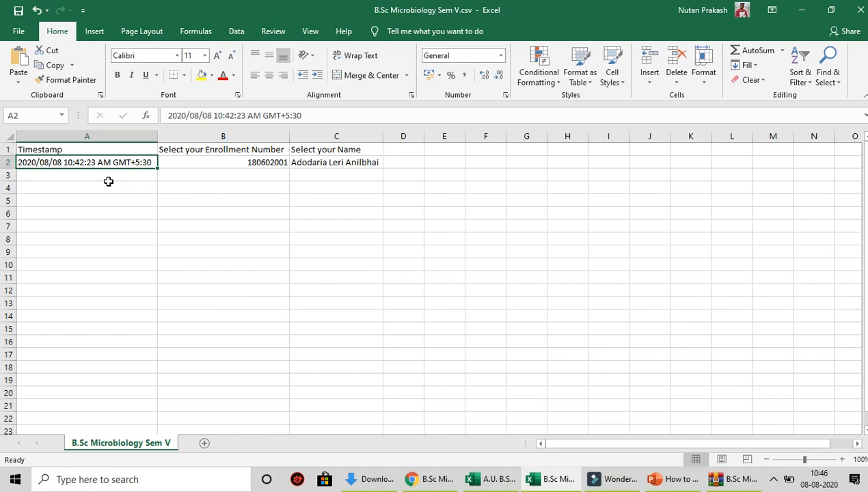
- Try inserting an empty column before the enrollment number column, and undo the insertion
left_click(183, 134)
right_click(182, 133)
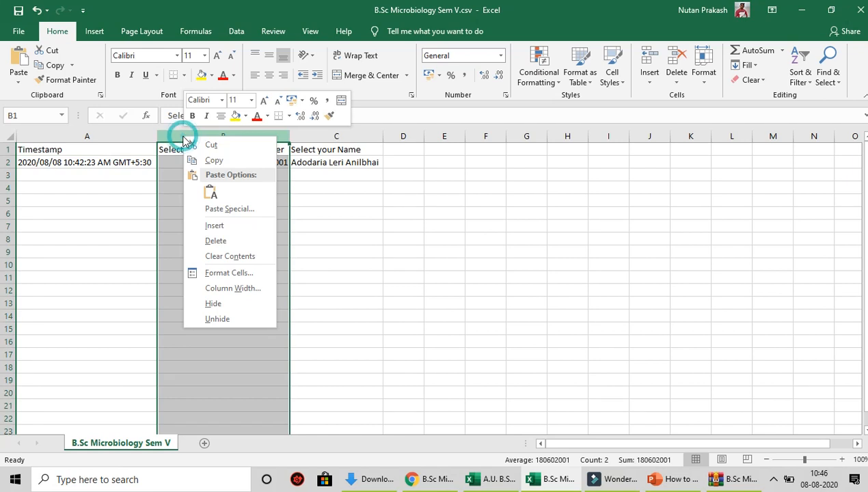
left_click(228, 227)
left_click(229, 224)
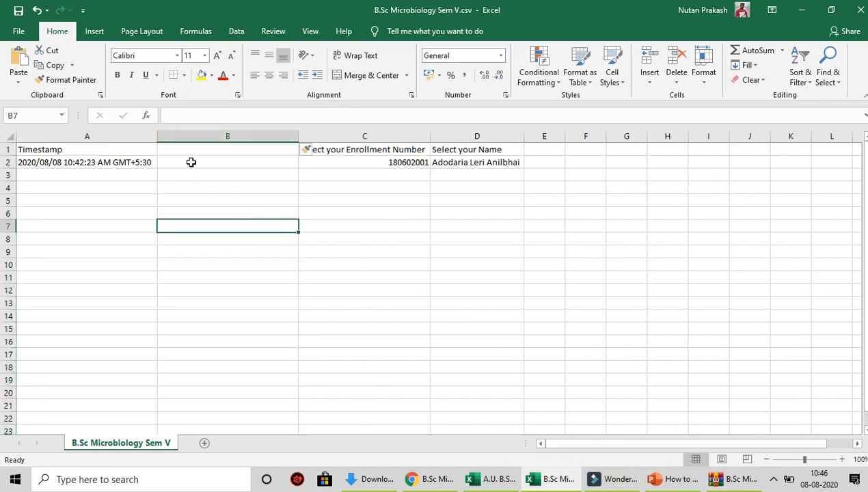
left_click(191, 162)
left_click(191, 161)
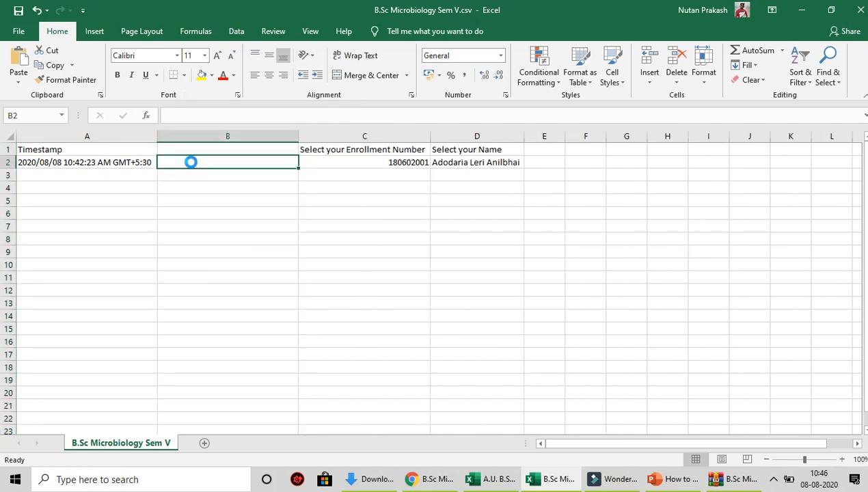
key("ctrl+z")
left_click(134, 214)
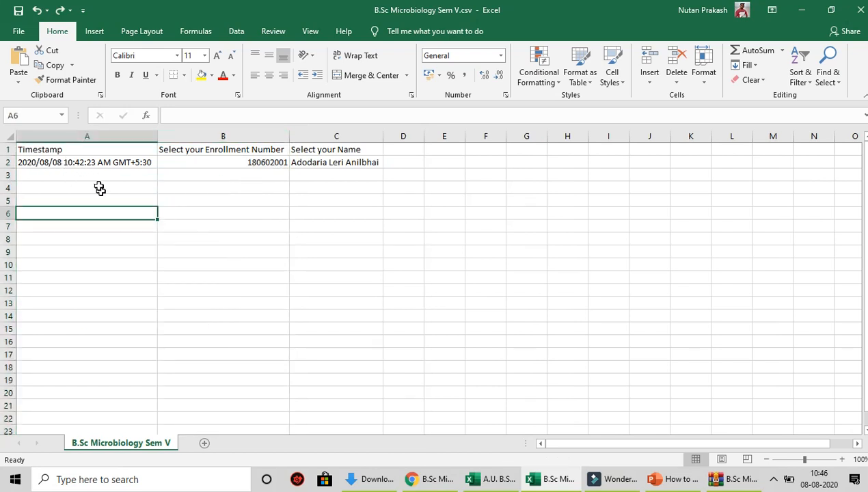
- Strip the time from the Timestamp column by replacing every space followed by an asterisk wildcard with nothing in column A
left_click(92, 137)
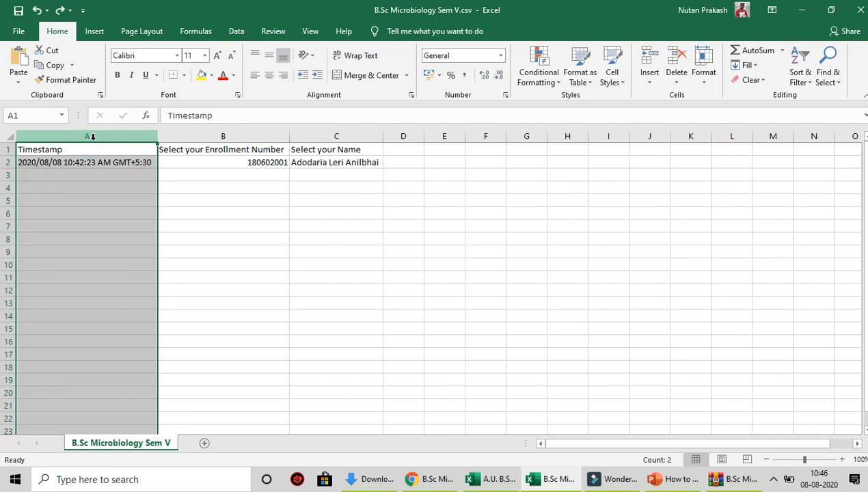
key("ctrl+f")
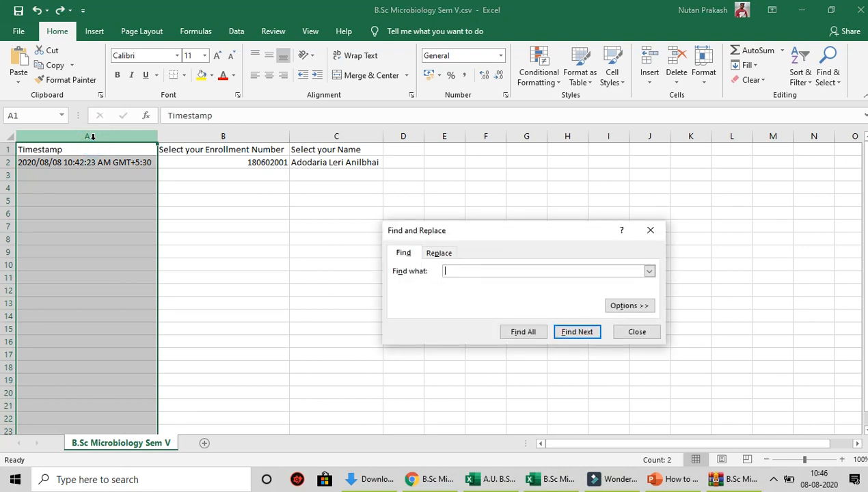
left_click(438, 252)
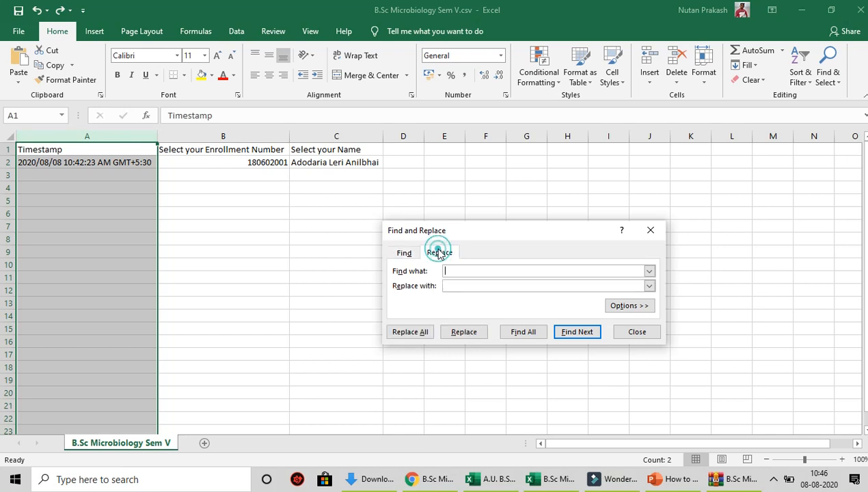
left_click(454, 270)
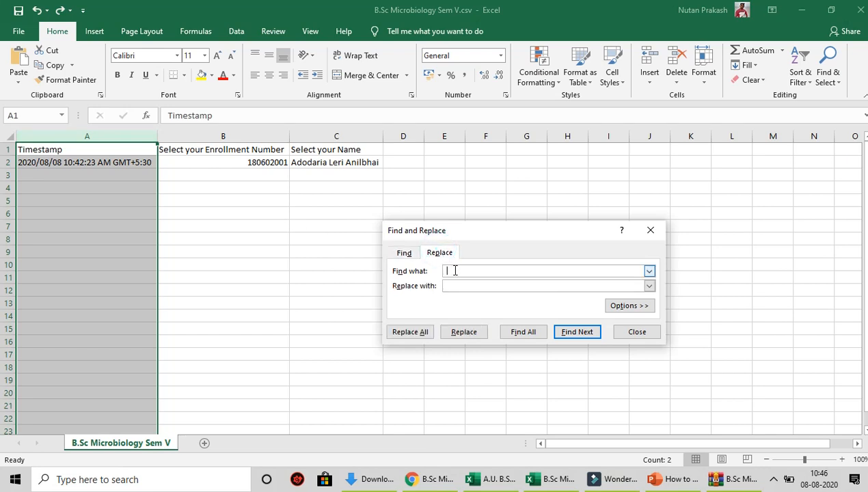
type("*")
key("BackSpace")
type("*")
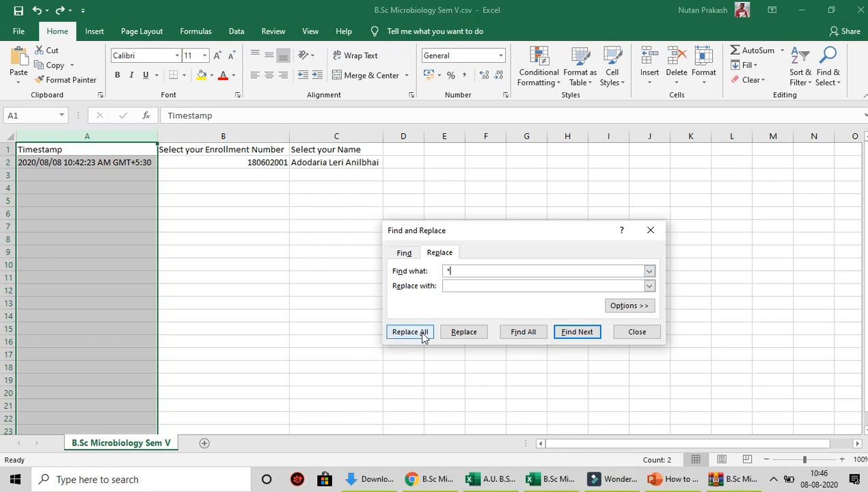
left_click(451, 286)
left_click(418, 332)
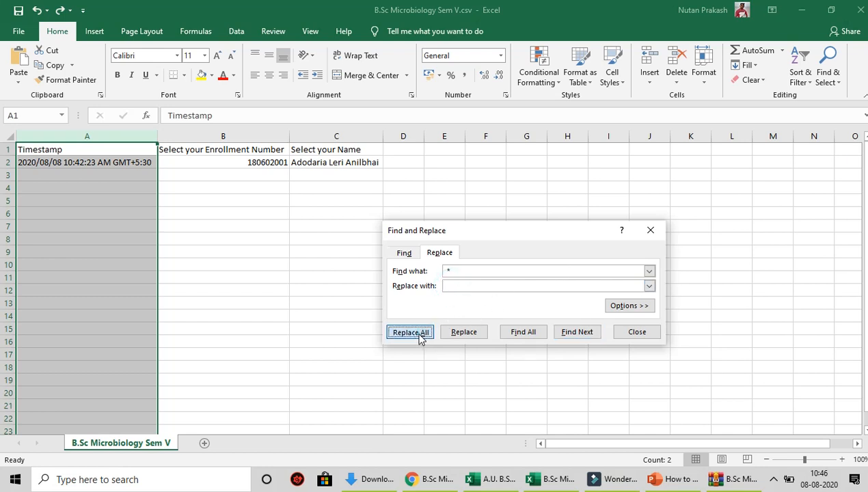
left_click(451, 276)
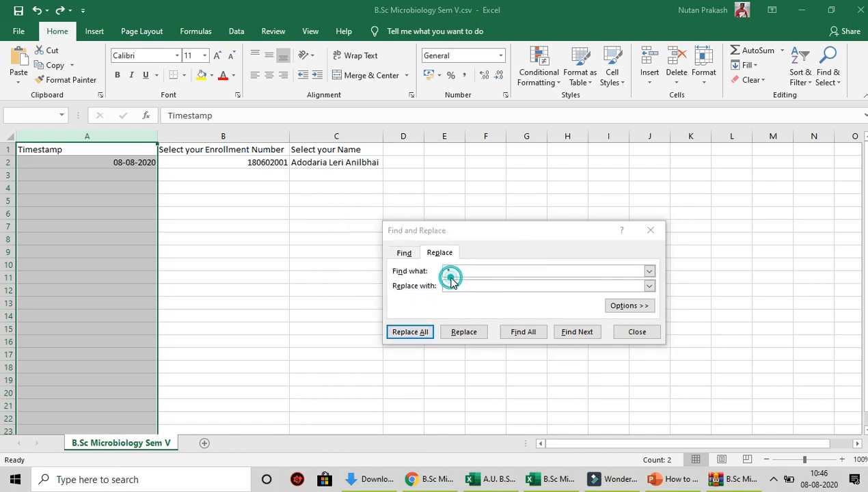
left_click(632, 332)
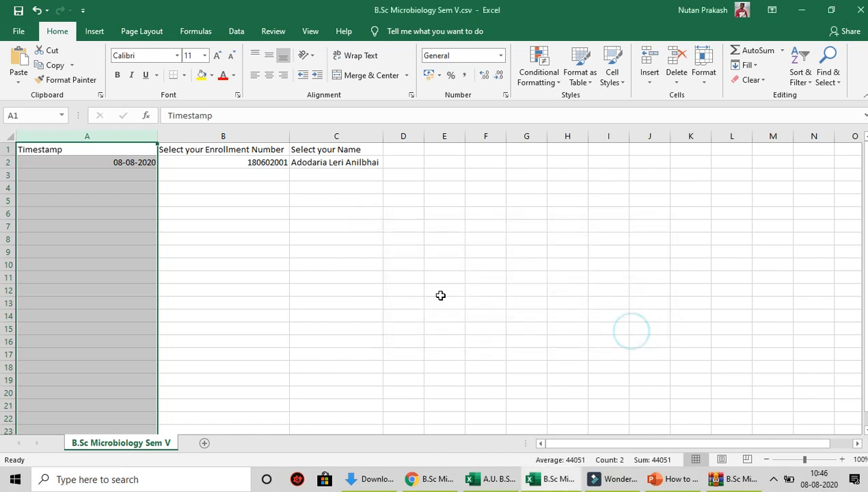
left_click(334, 265)
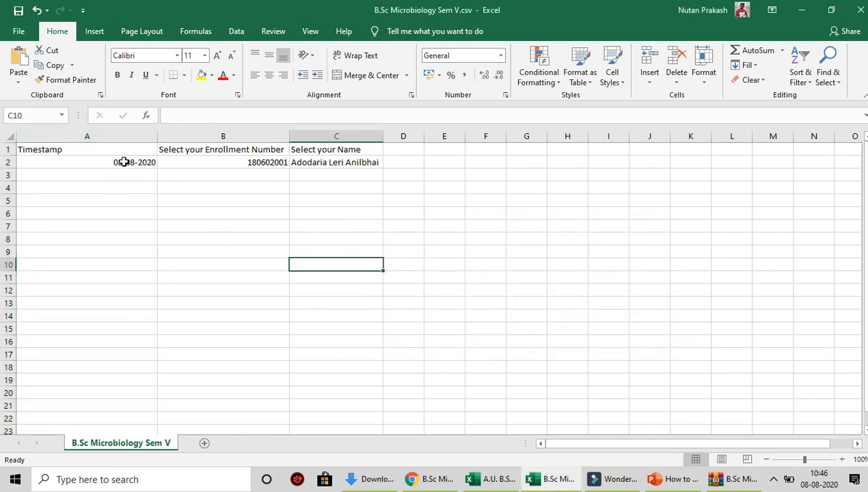